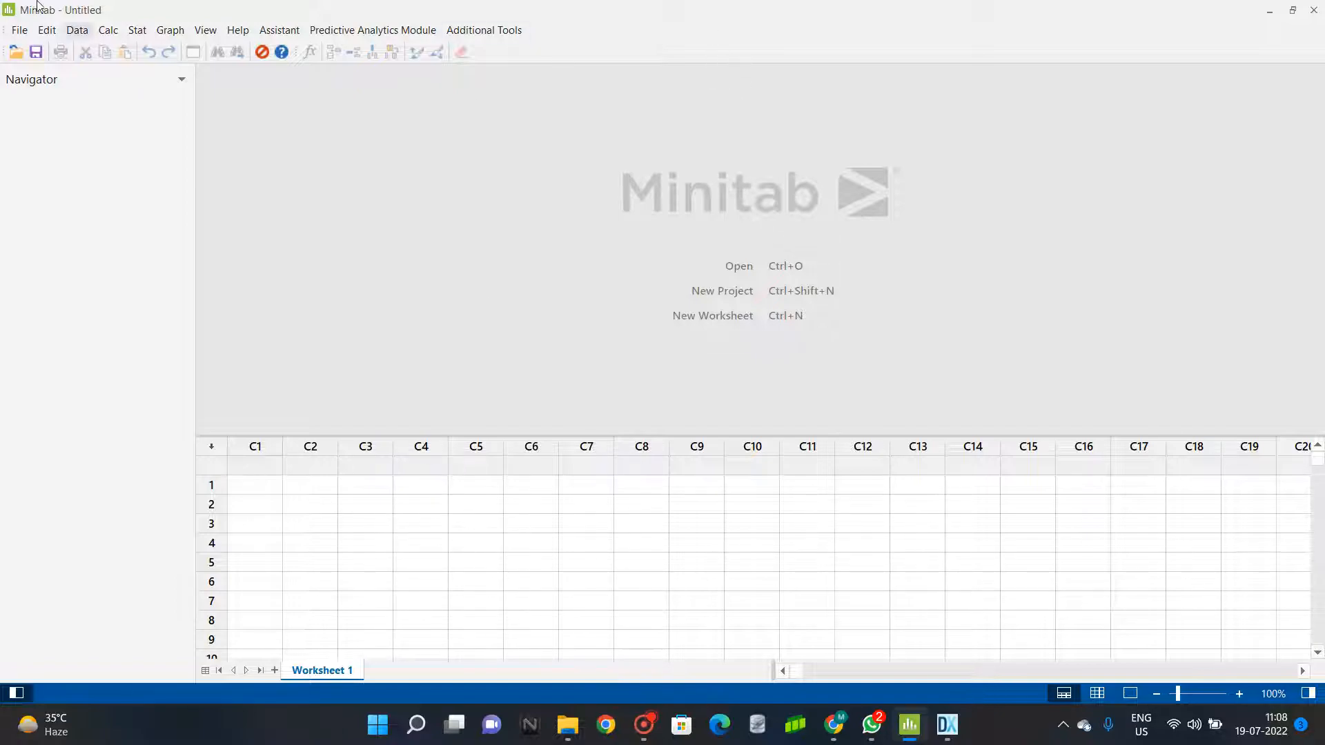
{"action": "left_click", "coordinate": [138, 29]}
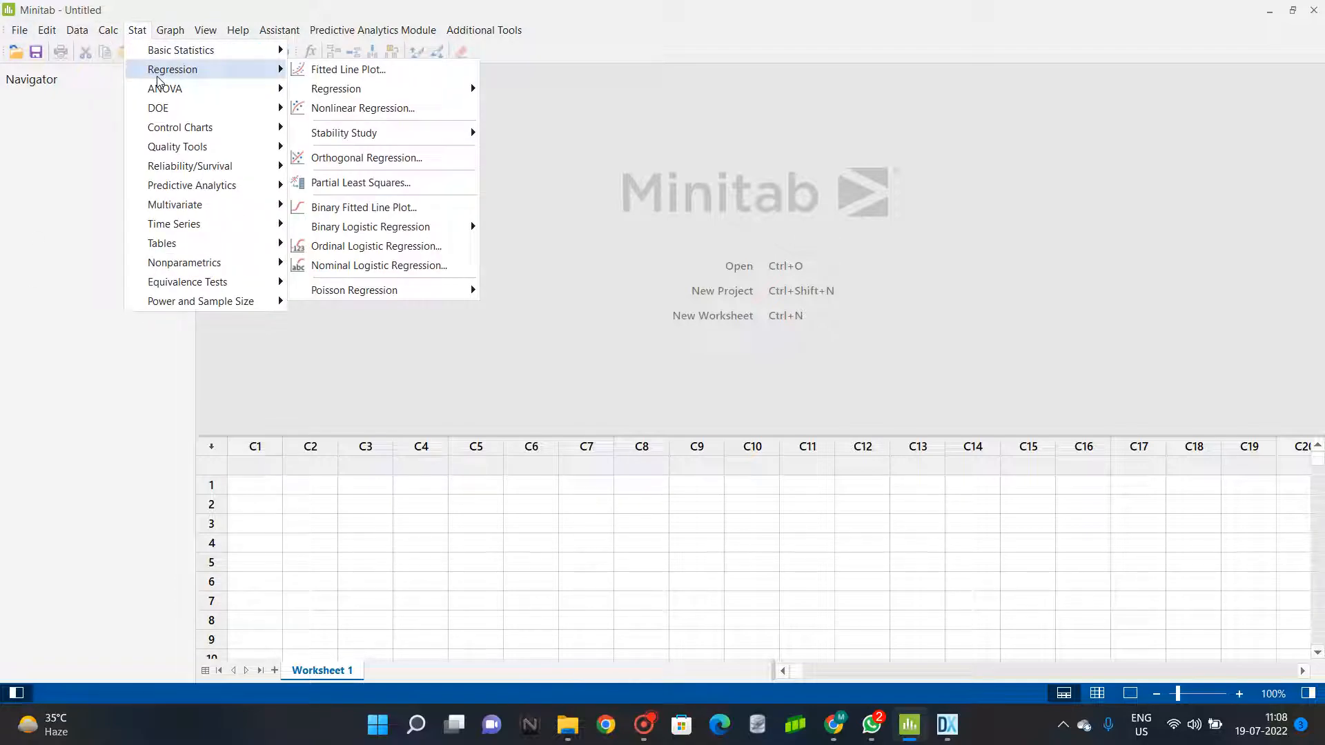
{"action": "mouse_move", "coordinate": [159, 89]}
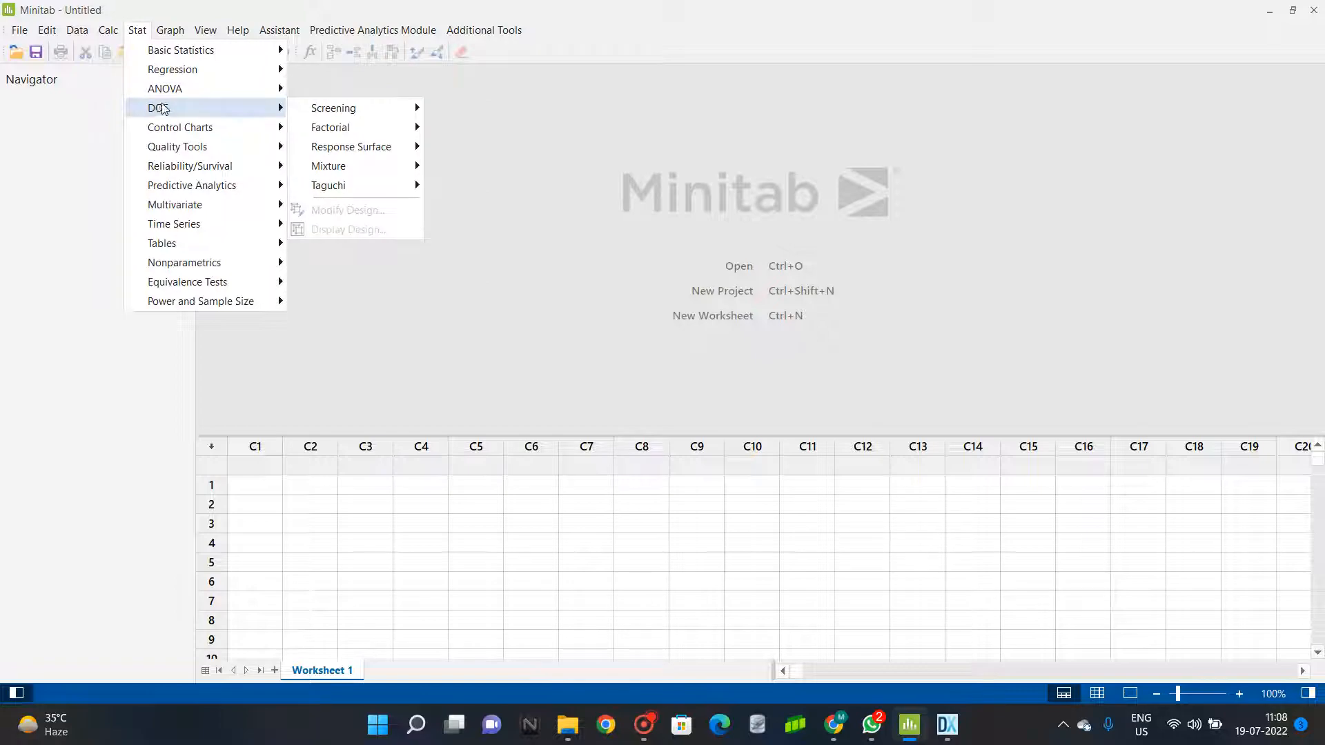
{"action": "mouse_move", "coordinate": [275, 112]}
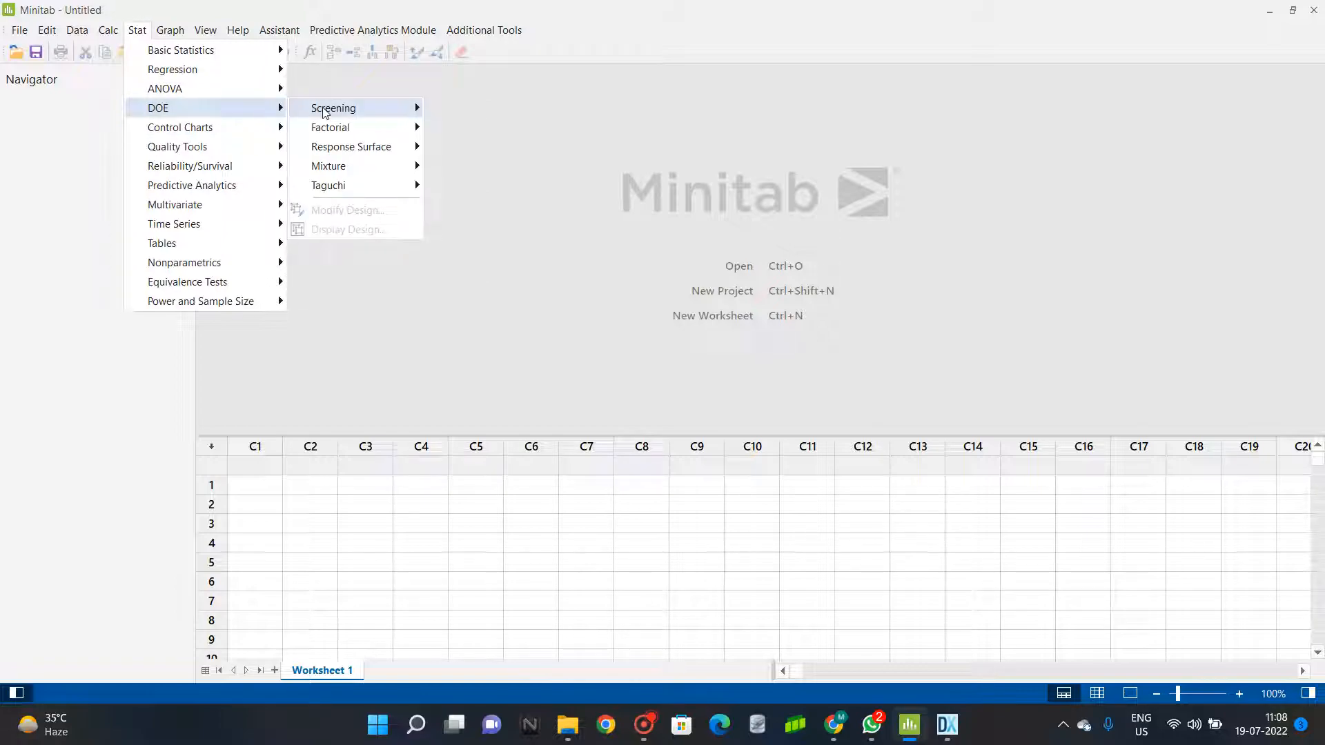
{"action": "mouse_move", "coordinate": [325, 112]}
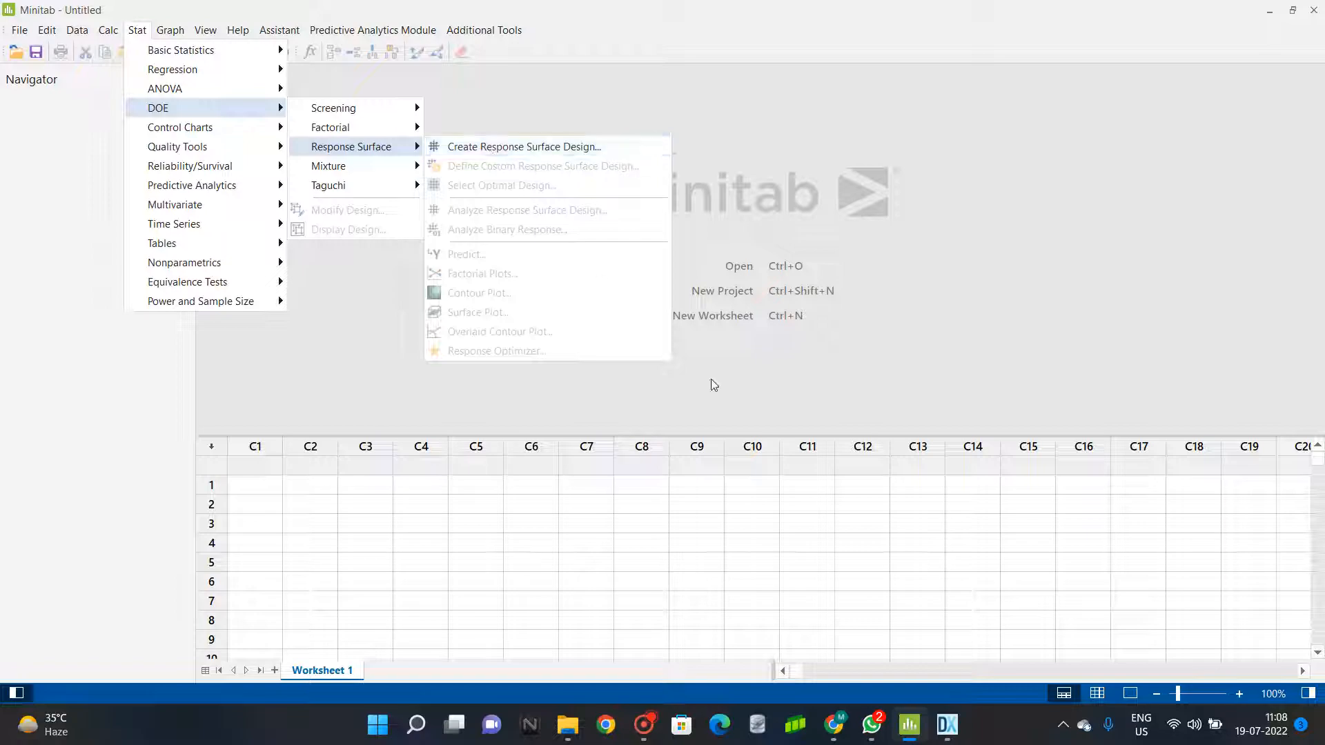
Switch to Design-Expert and review the run, factor and response columns of the lattice design table.
{"action": "left_click", "coordinate": [947, 724]}
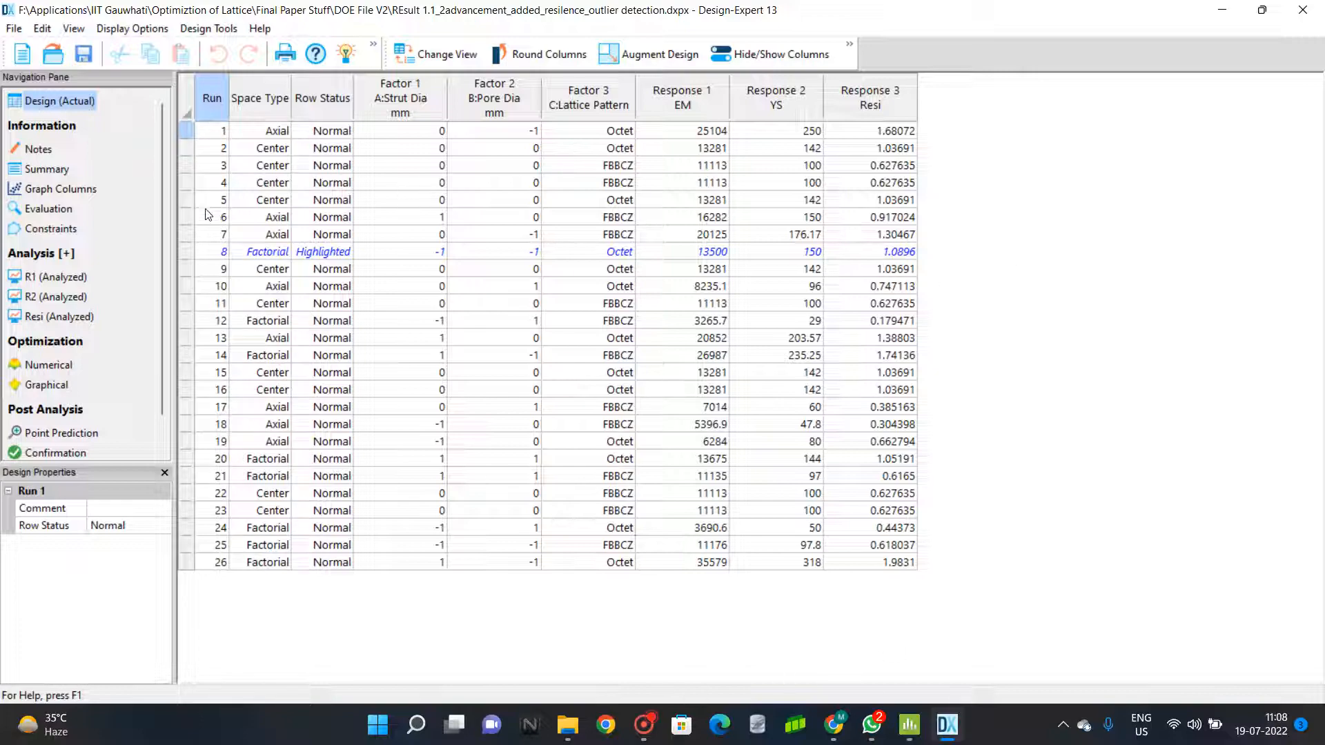
{"action": "left_click", "coordinate": [210, 103]}
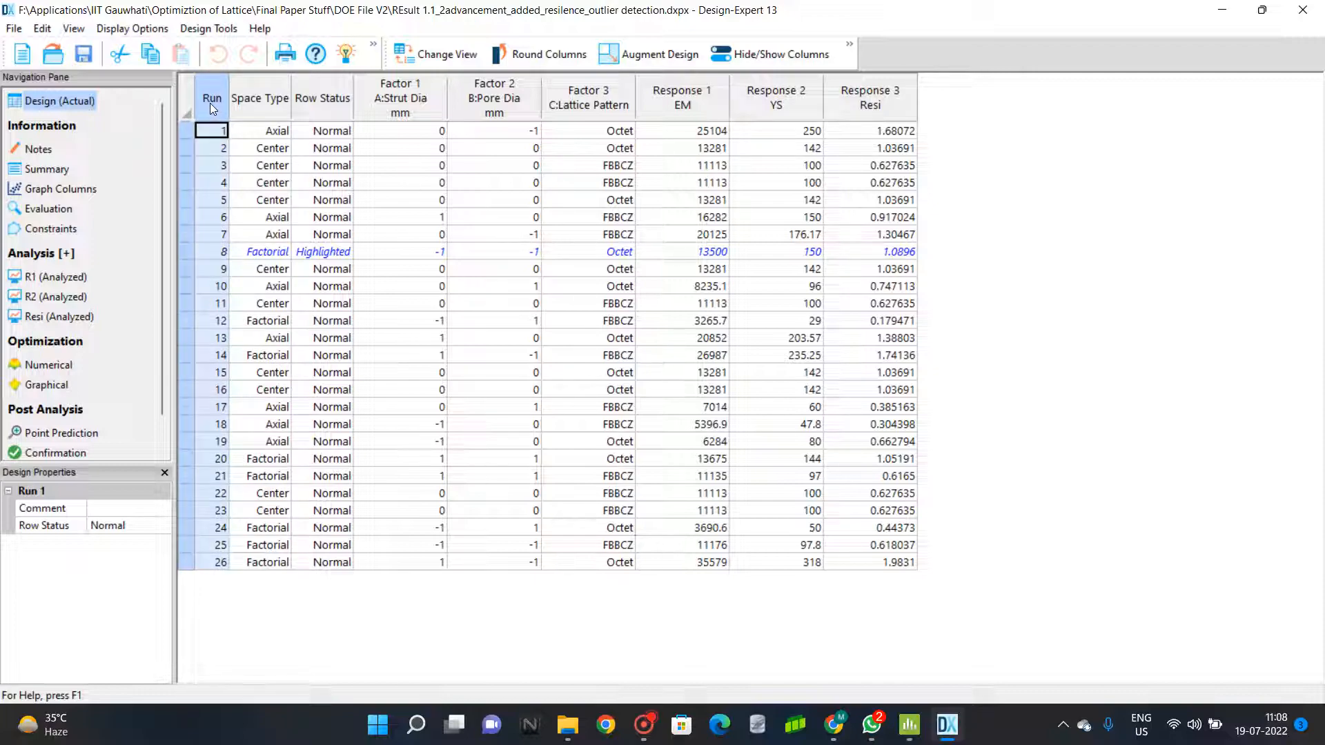
{"action": "left_click_drag", "start_coordinate": [397, 93], "coordinate": [616, 547]}
{"action": "left_click_drag", "start_coordinate": [698, 103], "coordinate": [927, 623]}
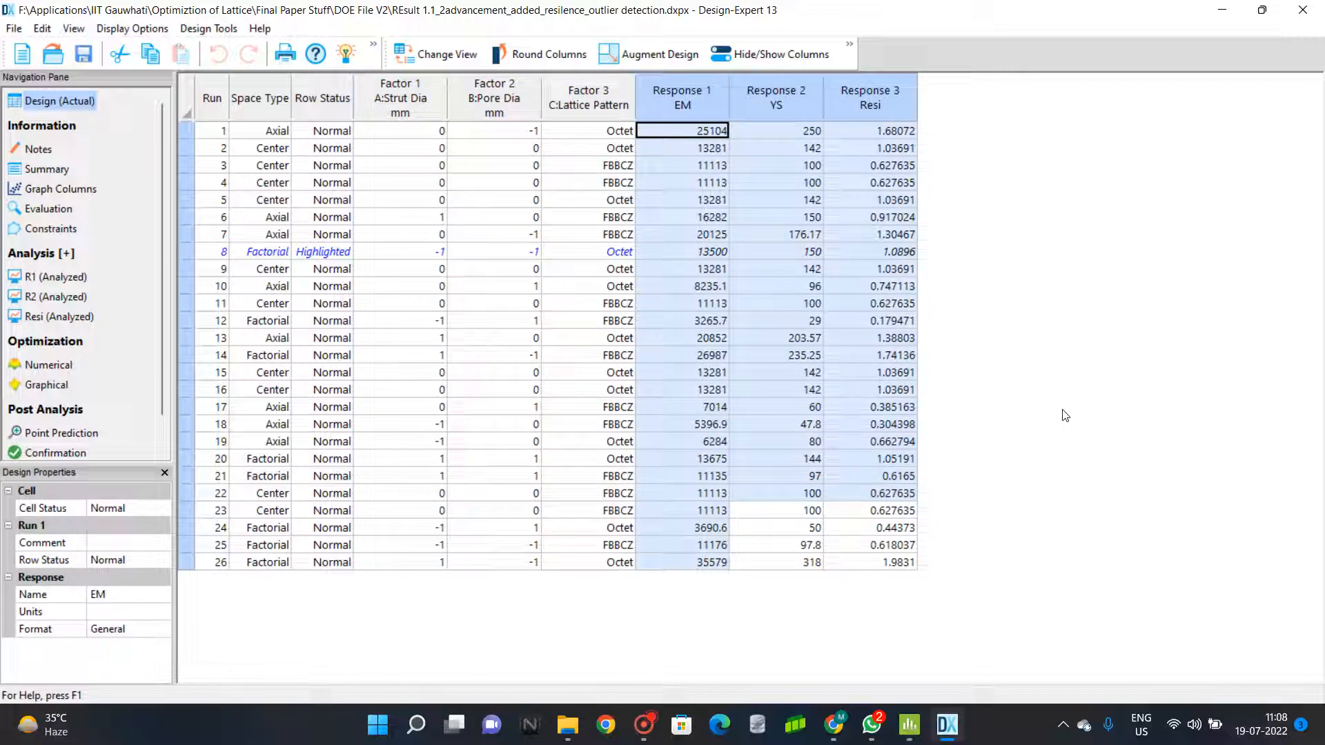
Copy the Run column from Design-Expert into column C1 of the Minitab worksheet and name it RJn.
{"action": "left_click", "coordinate": [212, 102]}
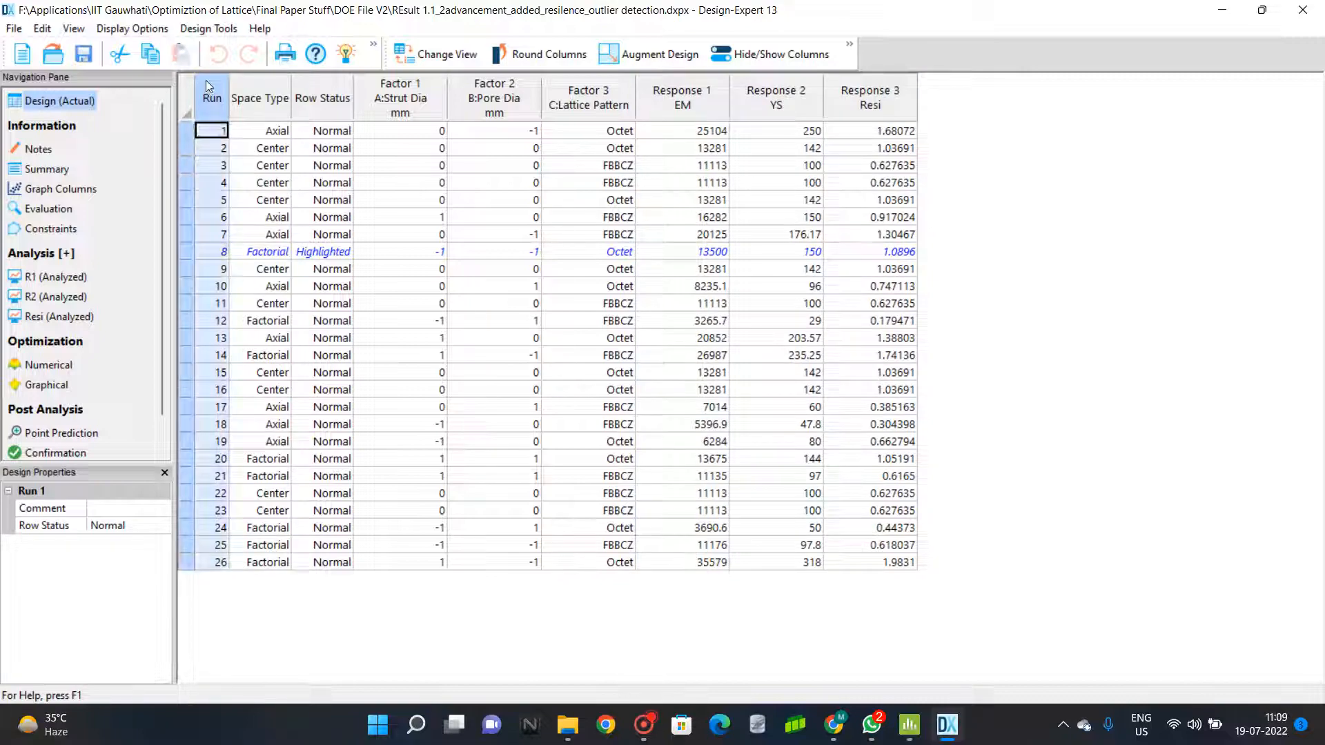
{"action": "left_click", "coordinate": [910, 725]}
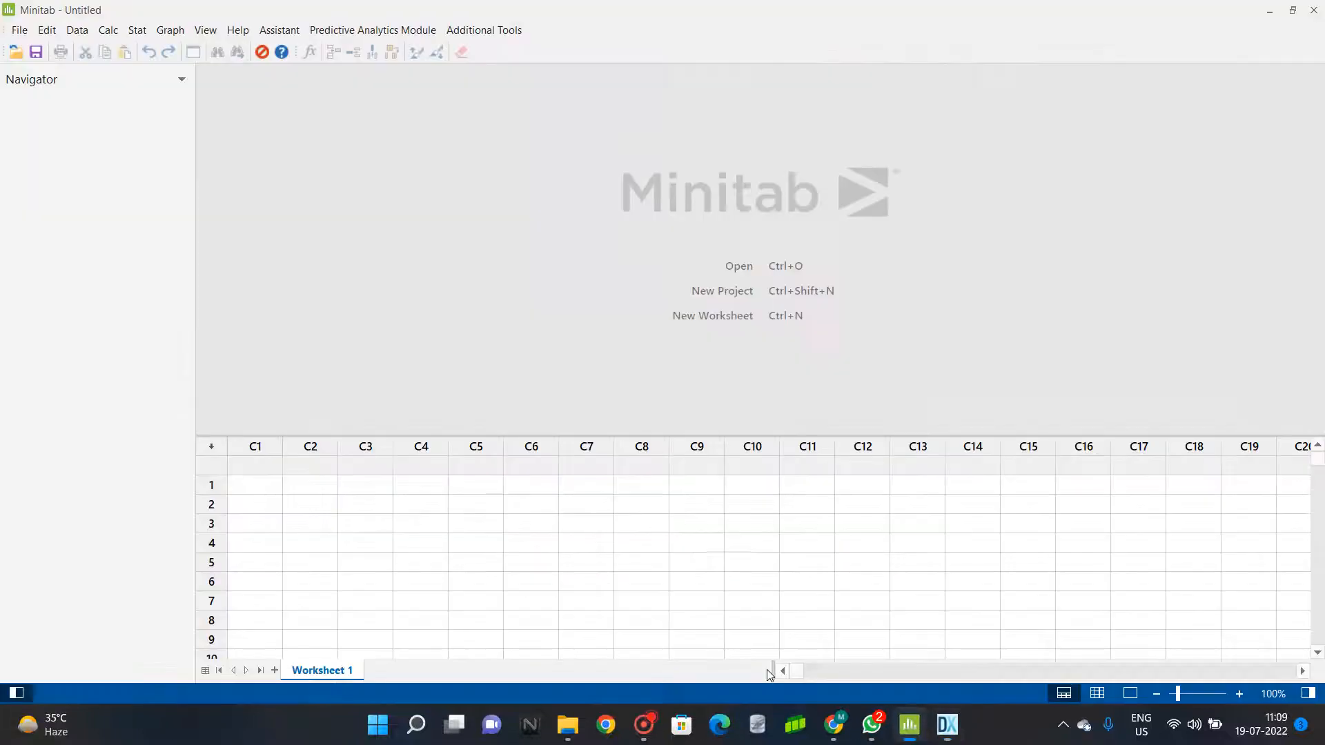
{"action": "left_click", "coordinate": [269, 486]}
{"action": "key", "text": "ctrl+v"}
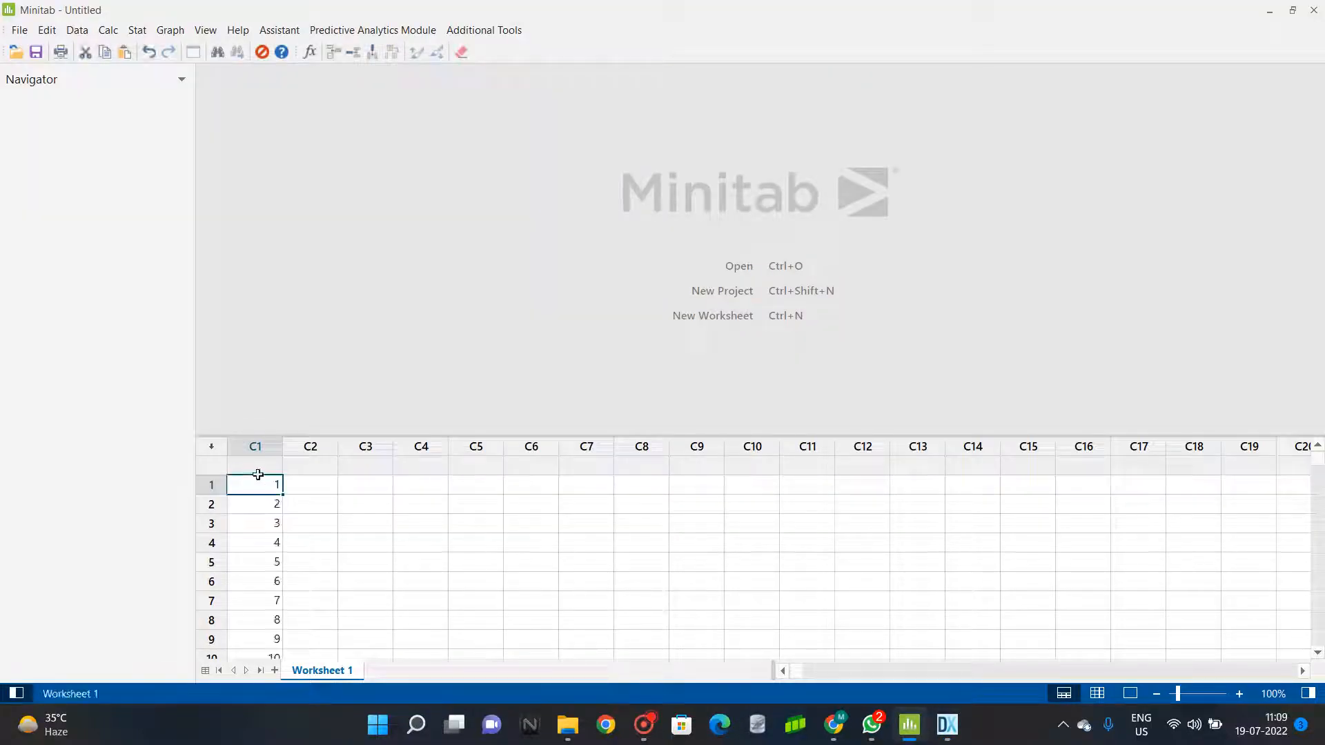
{"action": "left_click", "coordinate": [260, 467]}
{"action": "type", "text": "Run"}
Copy the Design-Expert columns from Strut Dia through Resi and paste them into the Minitab worksheet starting at C2, row 1.
{"action": "left_click", "coordinate": [947, 724]}
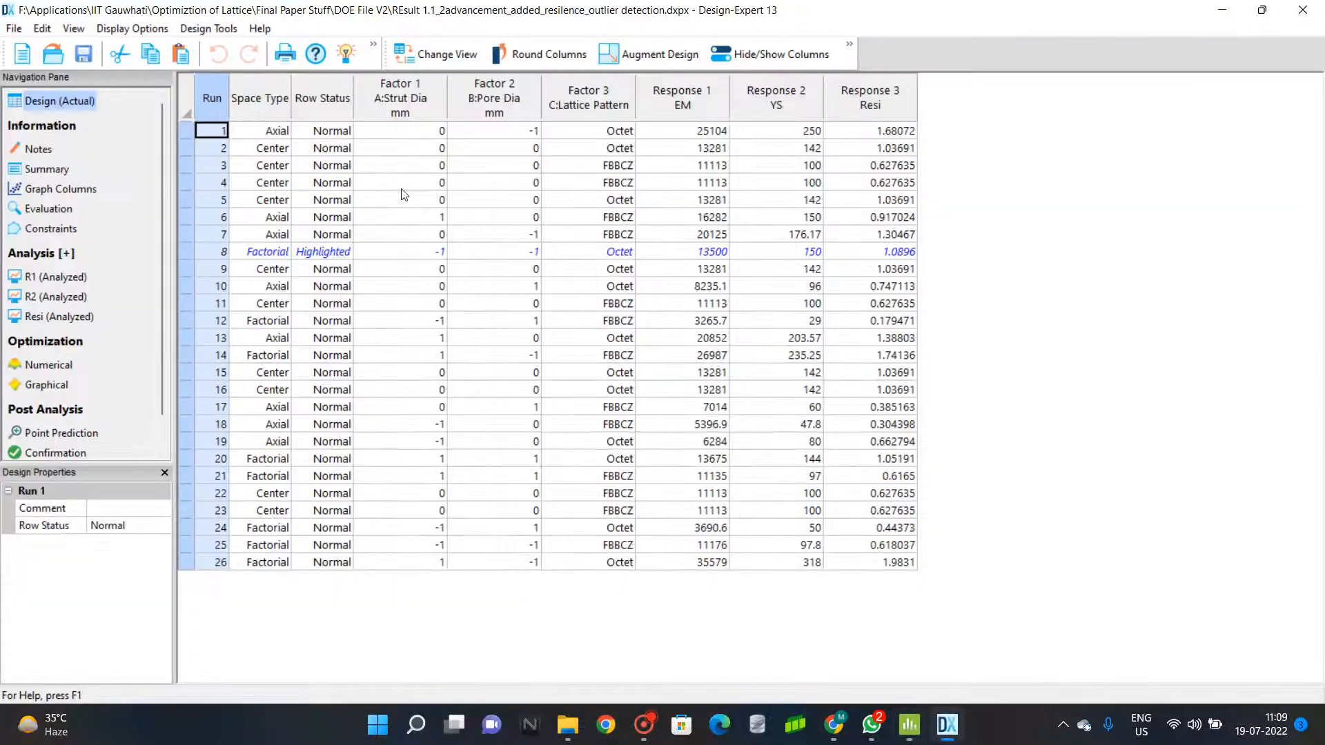
{"action": "left_click", "coordinate": [398, 105]}
{"action": "left_click_drag", "start_coordinate": [686, 305], "coordinate": [846, 557]}
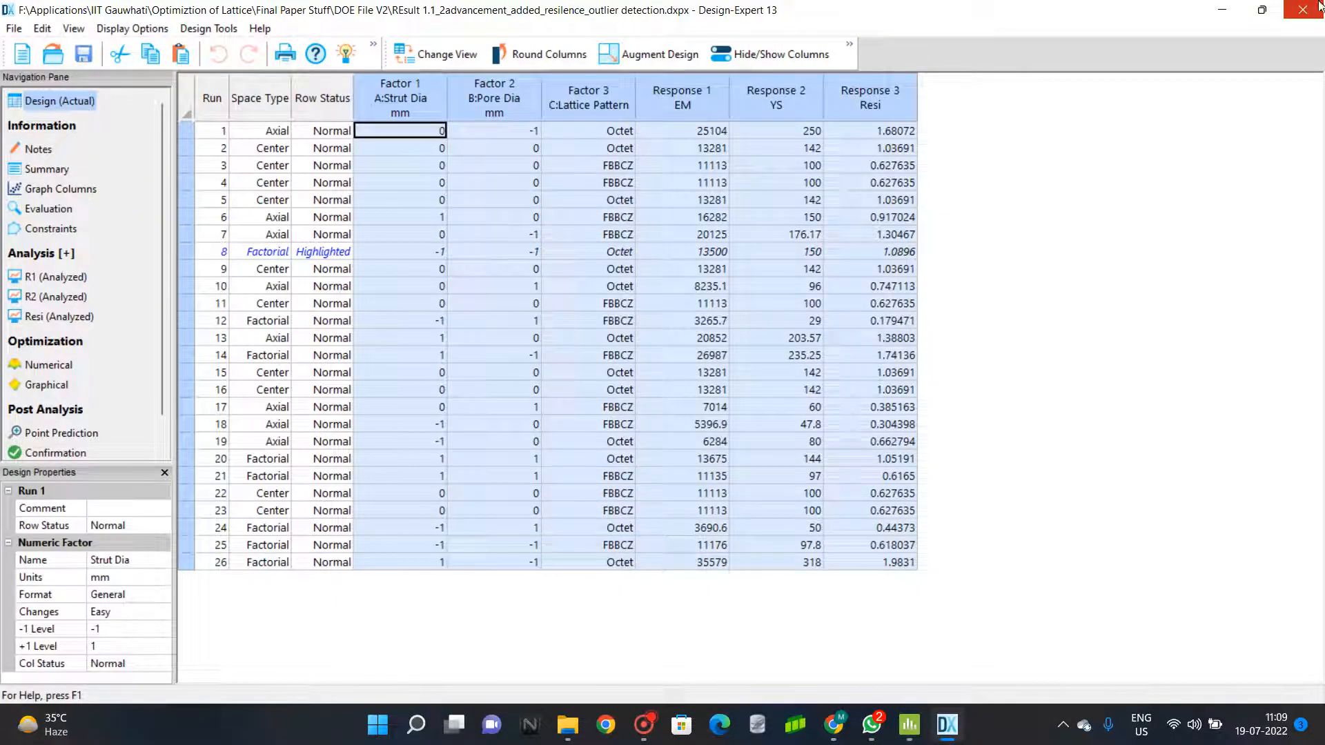
{"action": "left_click", "coordinate": [909, 725]}
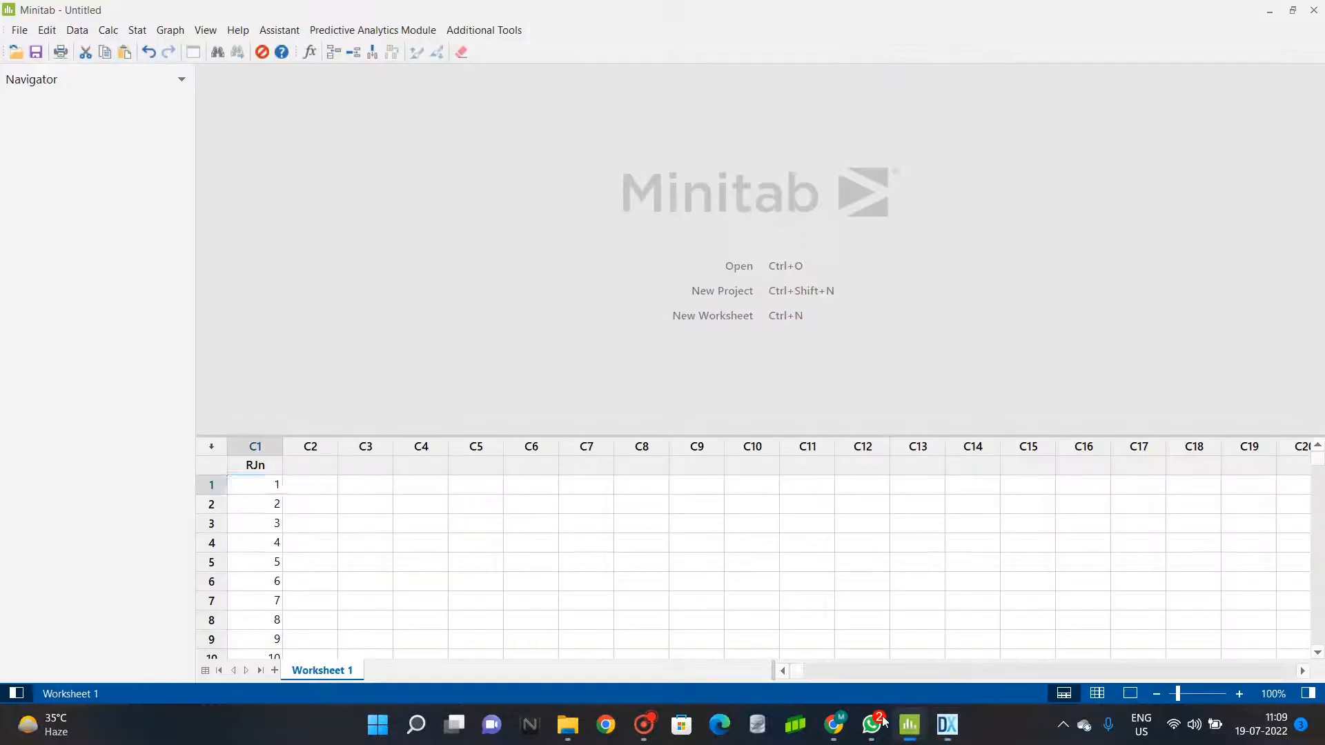
{"action": "left_click", "coordinate": [300, 484]}
{"action": "key", "text": "ctrl+v"}
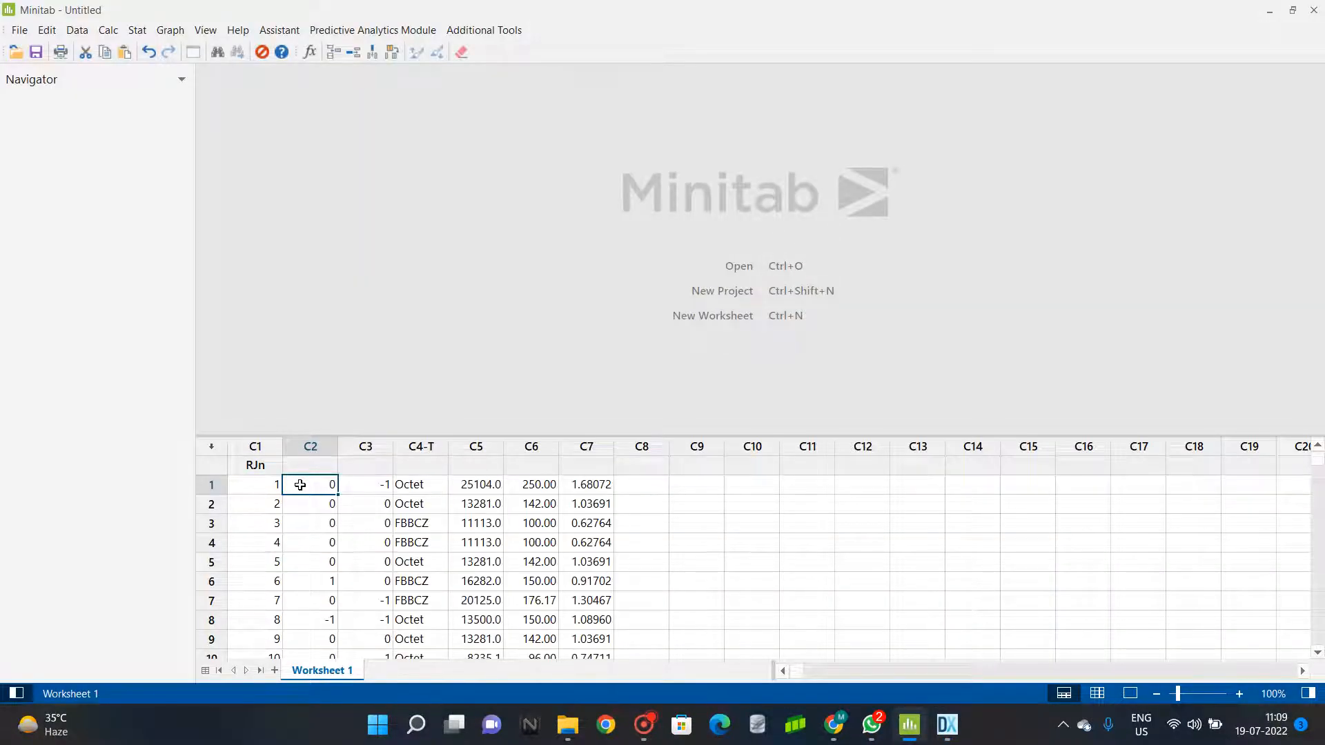
Name worksheet columns C2 to C7 SD, PD, LP, EM, YS and Resi.
{"action": "left_click", "coordinate": [323, 465]}
{"action": "type", "text": "SD"}
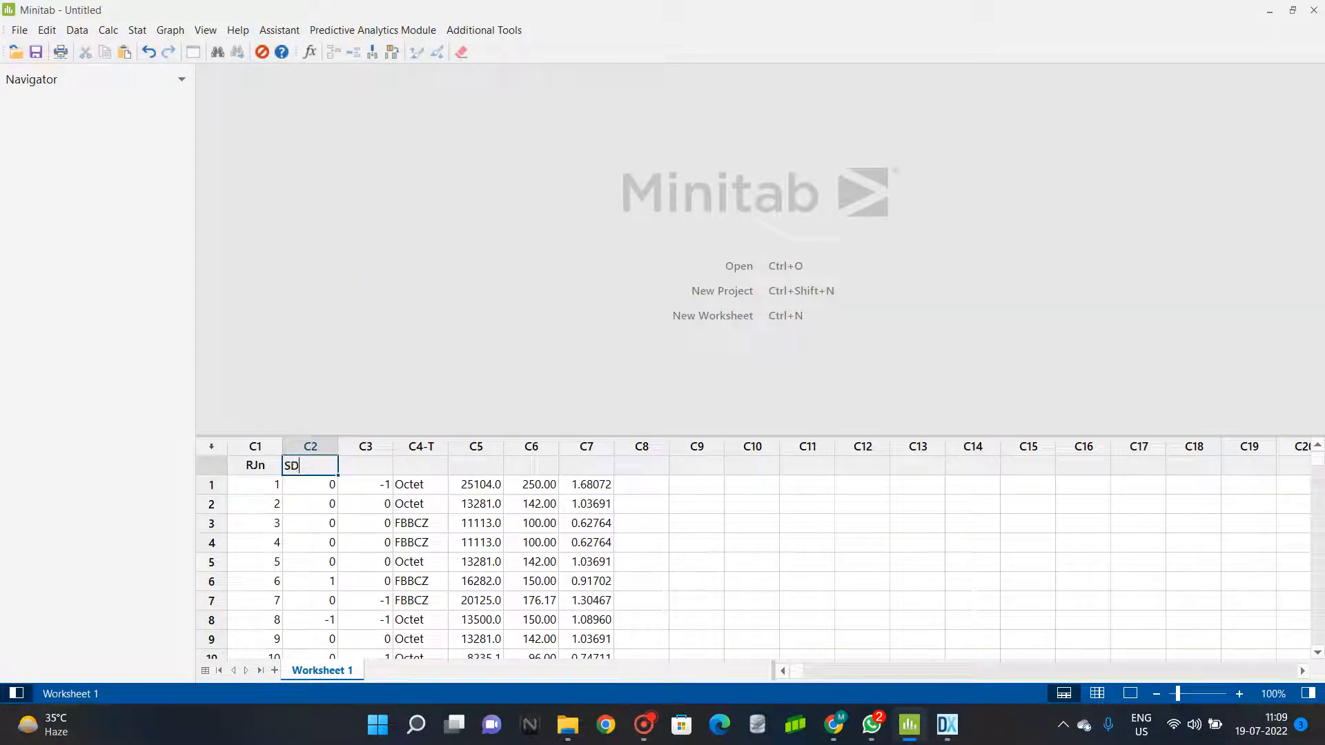
{"action": "key", "text": "Tab"}
{"action": "type", "text": "PD"}
{"action": "key", "text": "Tab"}
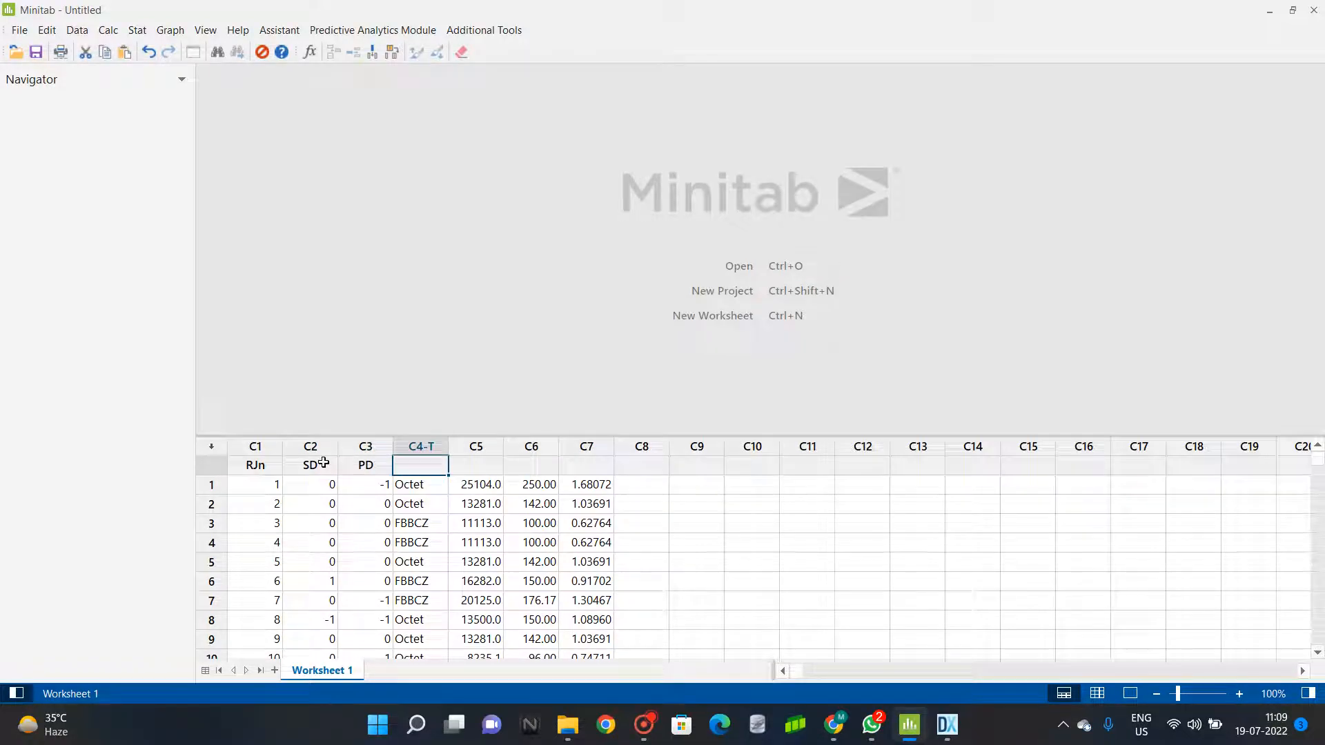
{"action": "type", "text": "LP"}
{"action": "key", "text": "Tab"}
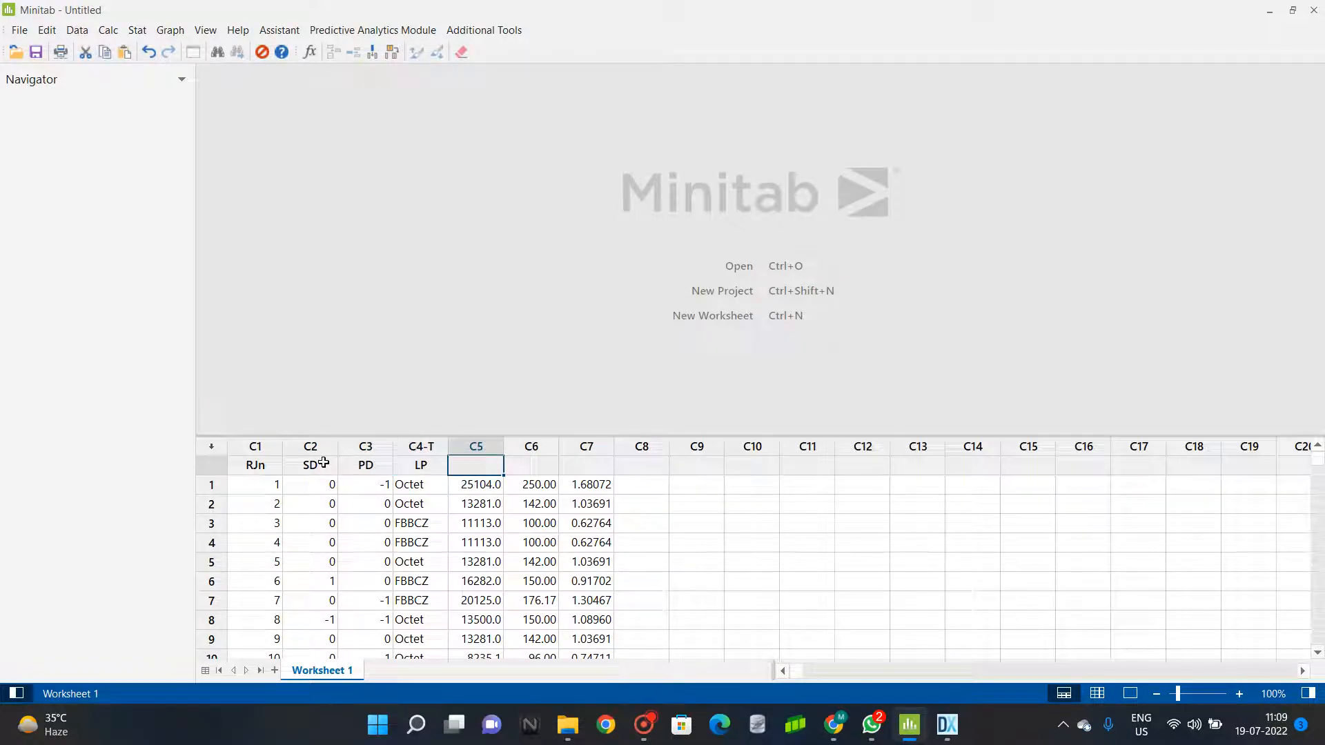
{"action": "type", "text": "EM"}
{"action": "key", "text": "Tab"}
{"action": "type", "text": "YS"}
{"action": "key", "text": "Tab"}
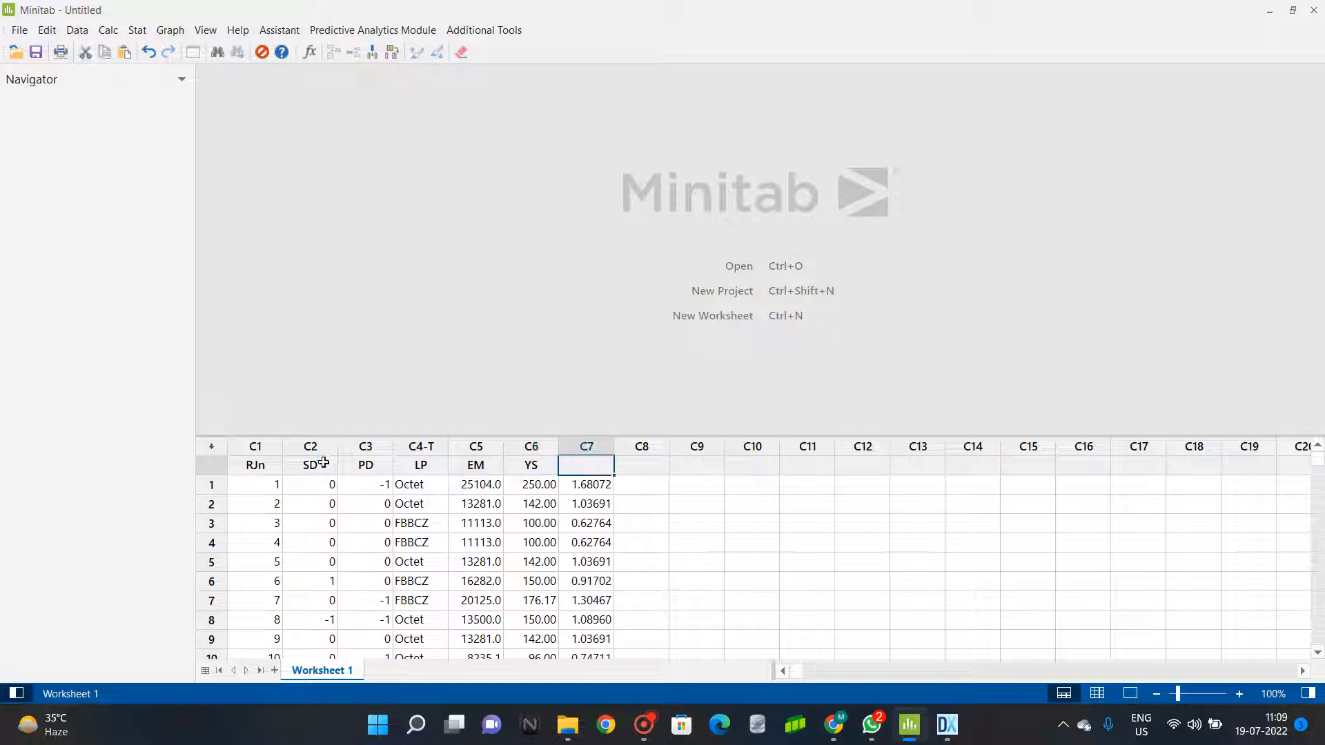
{"action": "type", "text": "Resi"}
{"action": "left_click", "coordinate": [639, 487]}
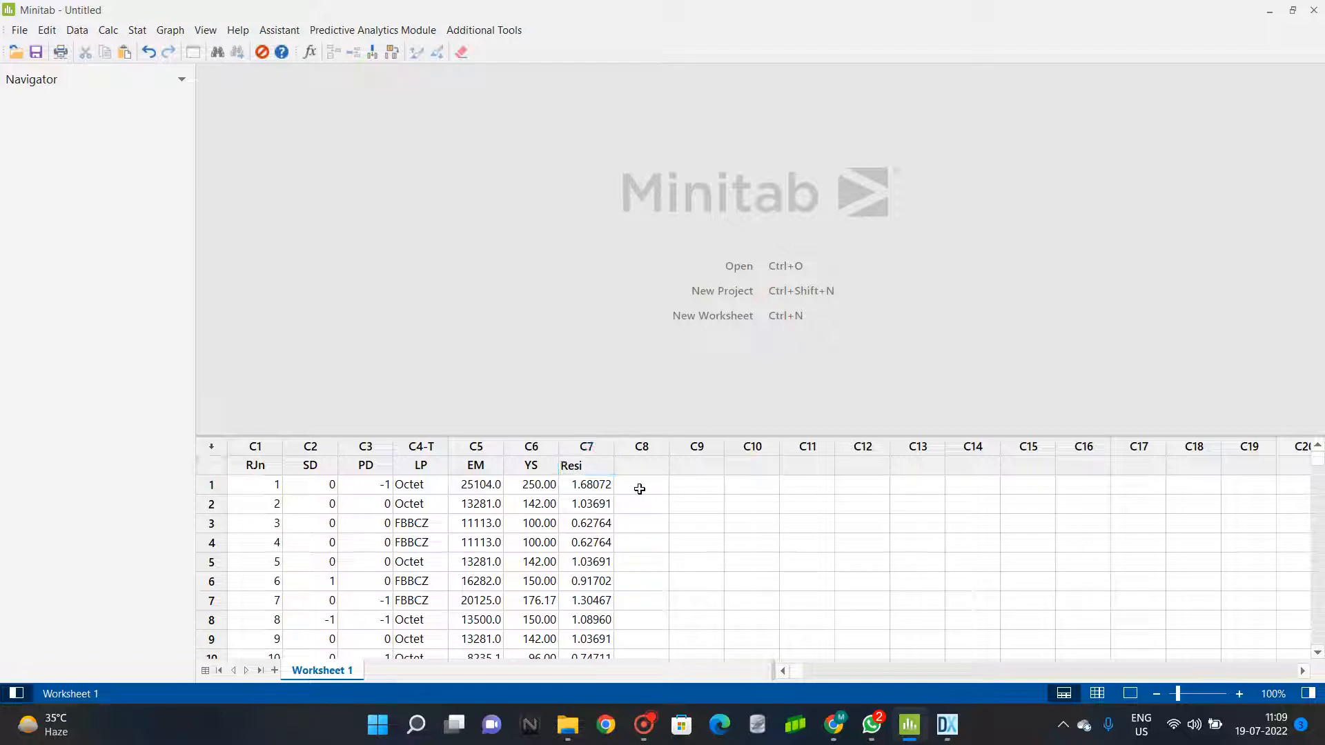
Start Analyze Response Surface Design and choose to define a custom design from the worksheet data.
{"action": "left_click", "coordinate": [265, 485]}
{"action": "scroll", "coordinate": [387, 499], "scroll_direction": "down", "scroll_amount": 5}
{"action": "scroll", "coordinate": [387, 500], "scroll_direction": "up", "scroll_amount": 5}
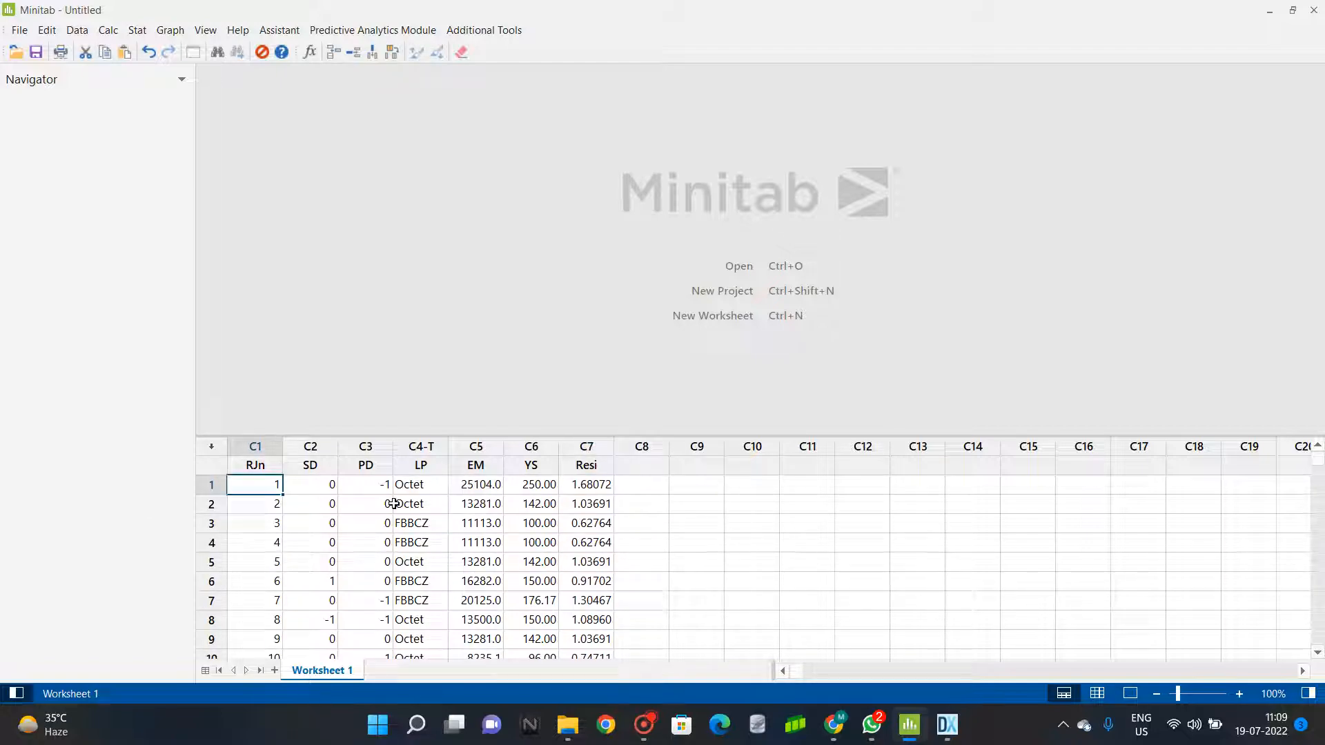
{"action": "left_click", "coordinate": [139, 31]}
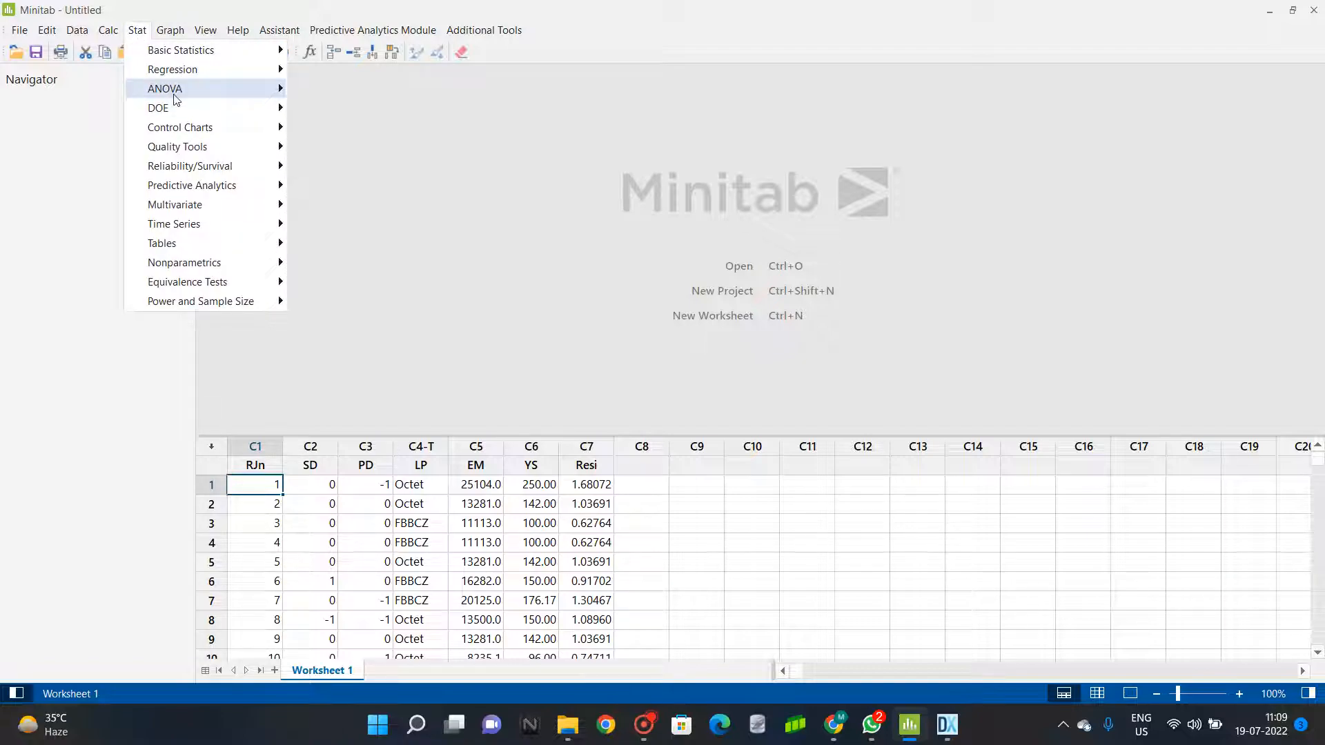
{"action": "mouse_move", "coordinate": [179, 115]}
{"action": "mouse_move", "coordinate": [334, 148]}
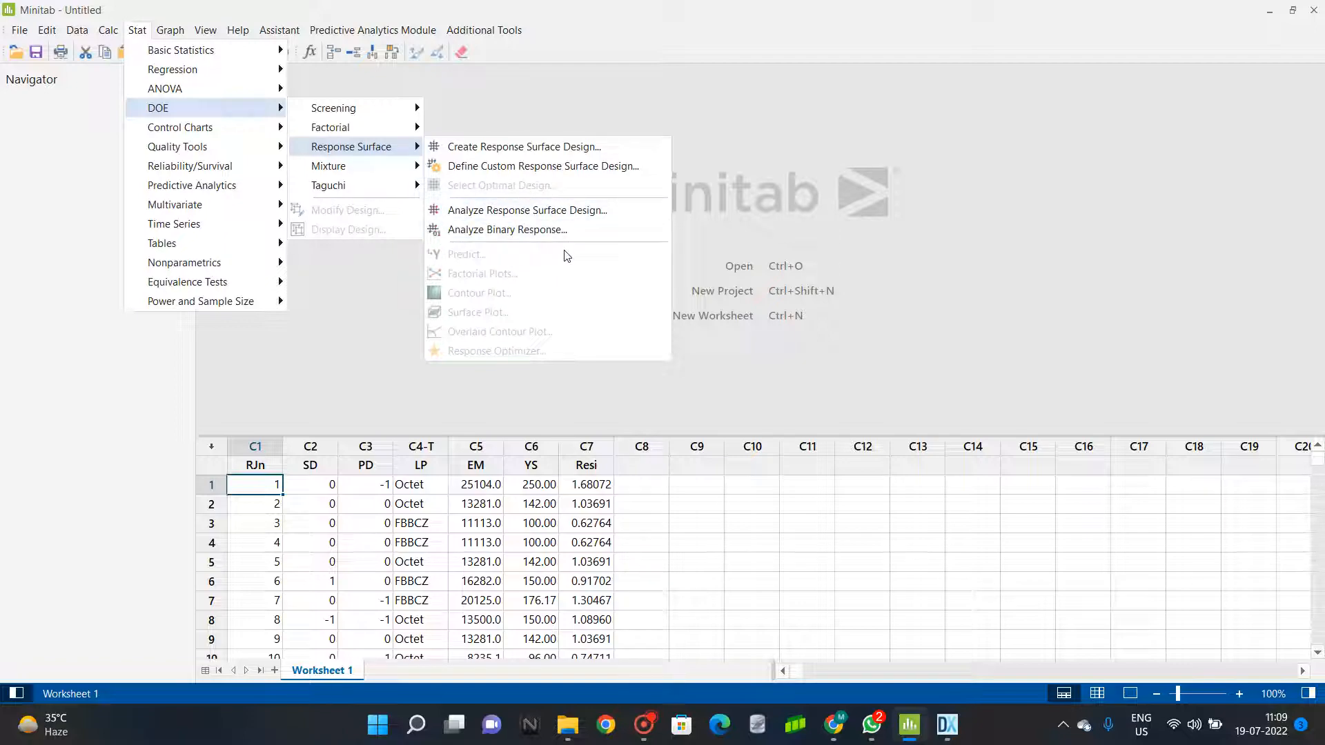
{"action": "left_click", "coordinate": [559, 214]}
{"action": "left_click", "coordinate": [722, 420]}
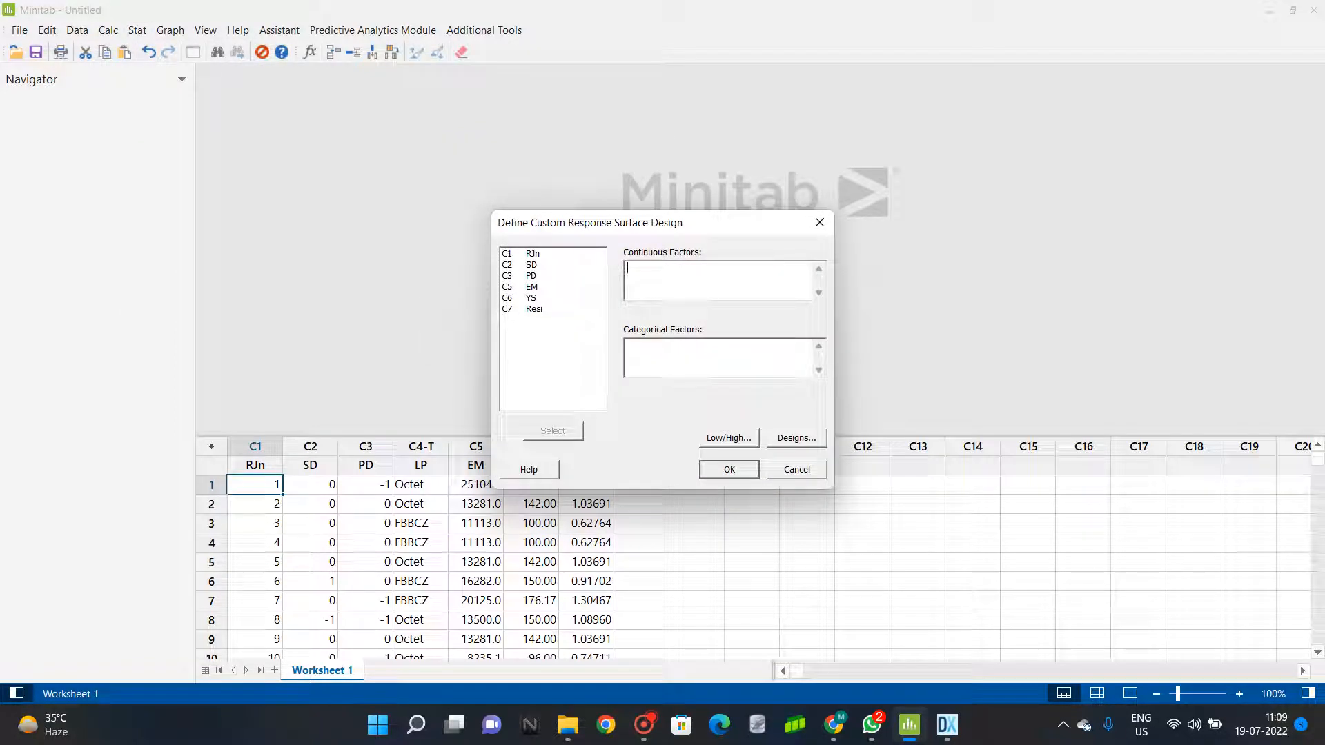
Try to define the custom response surface design with SD and PD picked from the column list.
{"action": "left_click", "coordinate": [531, 265]}
{"action": "left_click", "coordinate": [535, 275]}
{"action": "left_click", "coordinate": [545, 266]}
{"action": "left_click", "coordinate": [714, 465]}
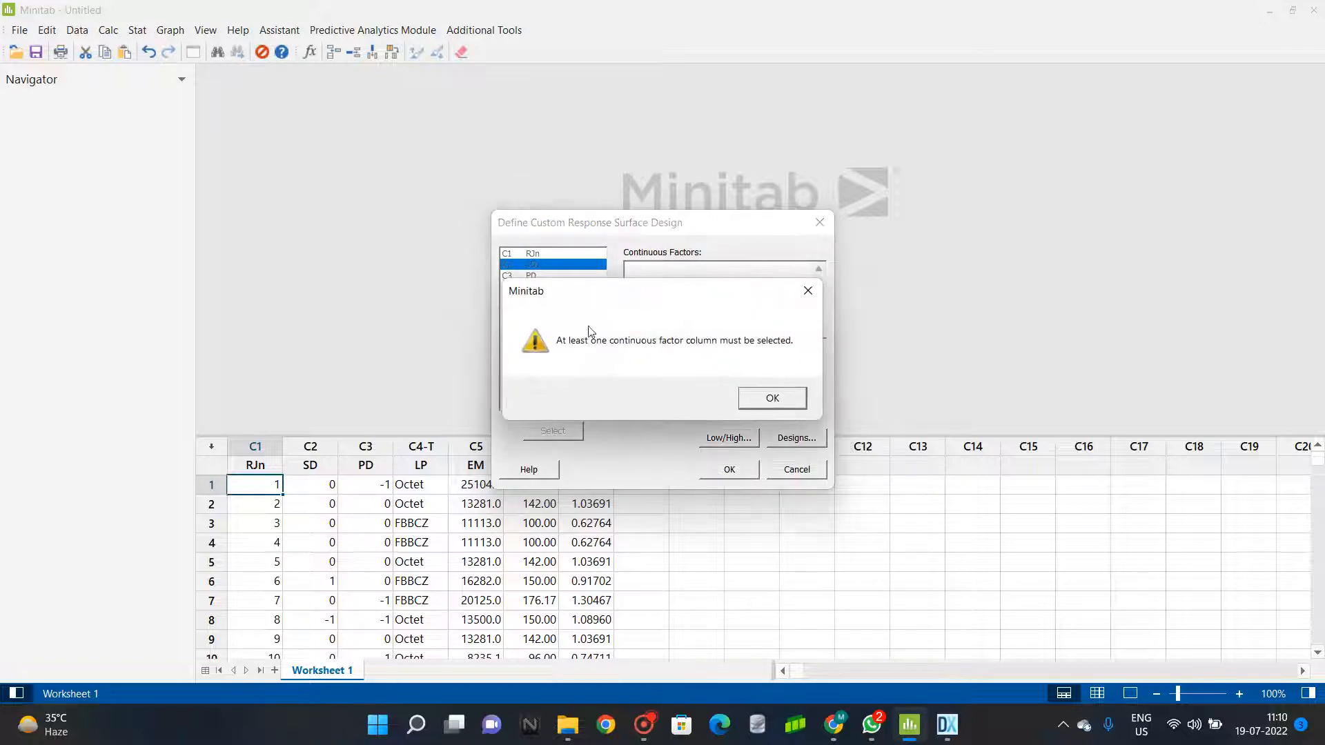
{"action": "left_click", "coordinate": [750, 407]}
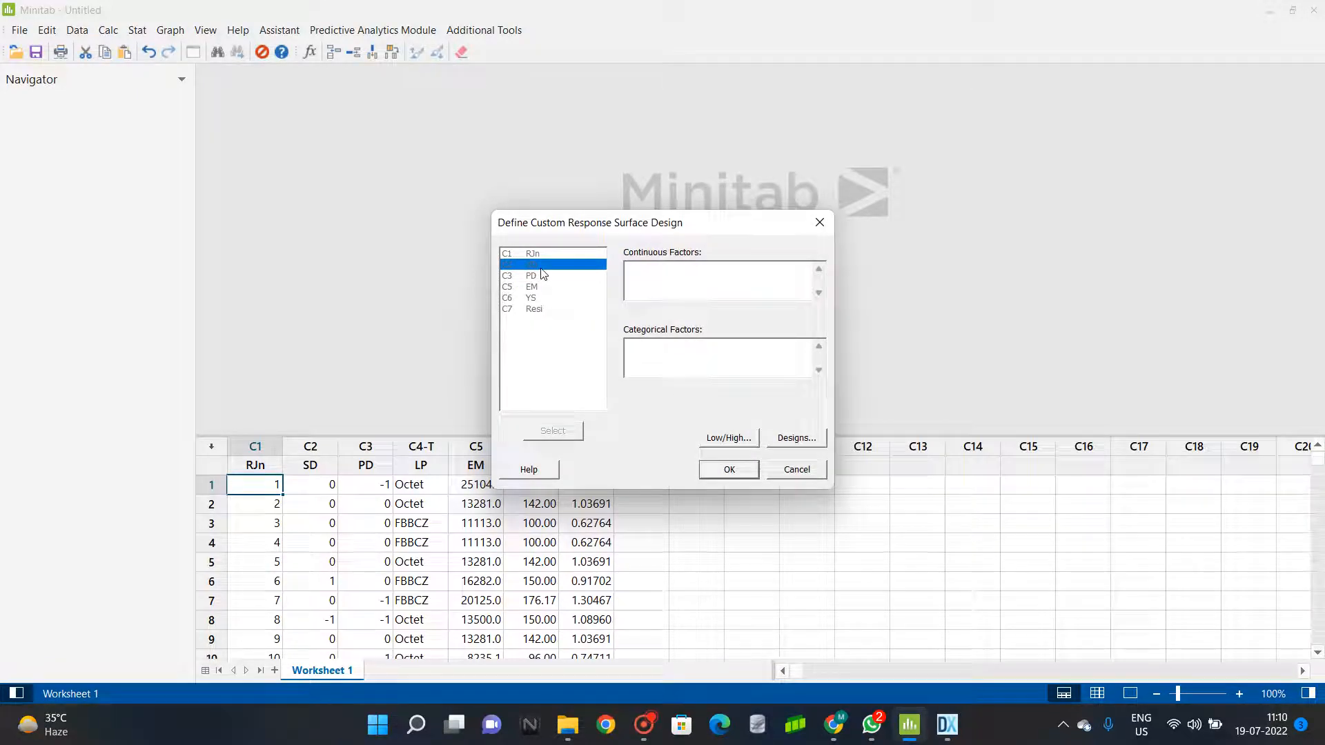
Define the custom design with SD and PD as continuous factors and LP as categorical, accepting low and high levels of -1 and 1.
{"action": "double_click", "coordinate": [531, 266]}
{"action": "double_click", "coordinate": [534, 276]}
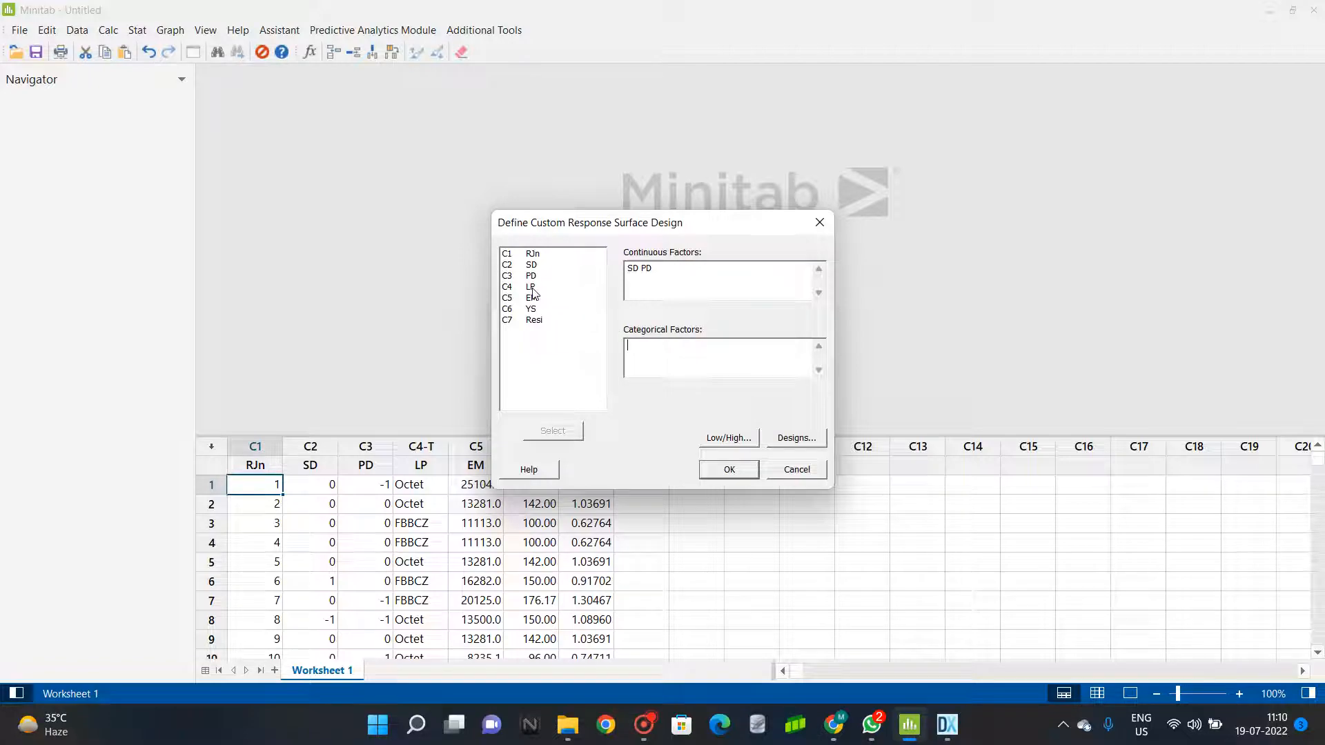
{"action": "left_click", "coordinate": [721, 439]}
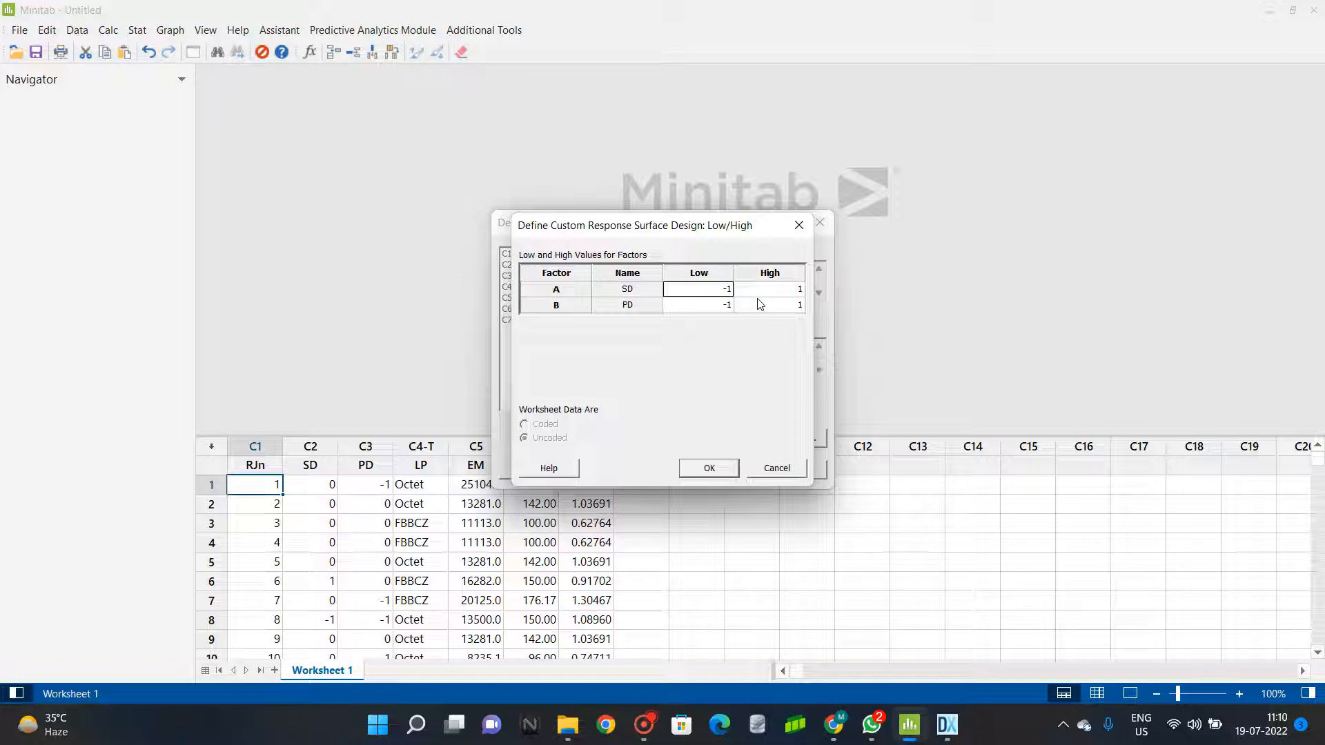
{"action": "left_click", "coordinate": [729, 474]}
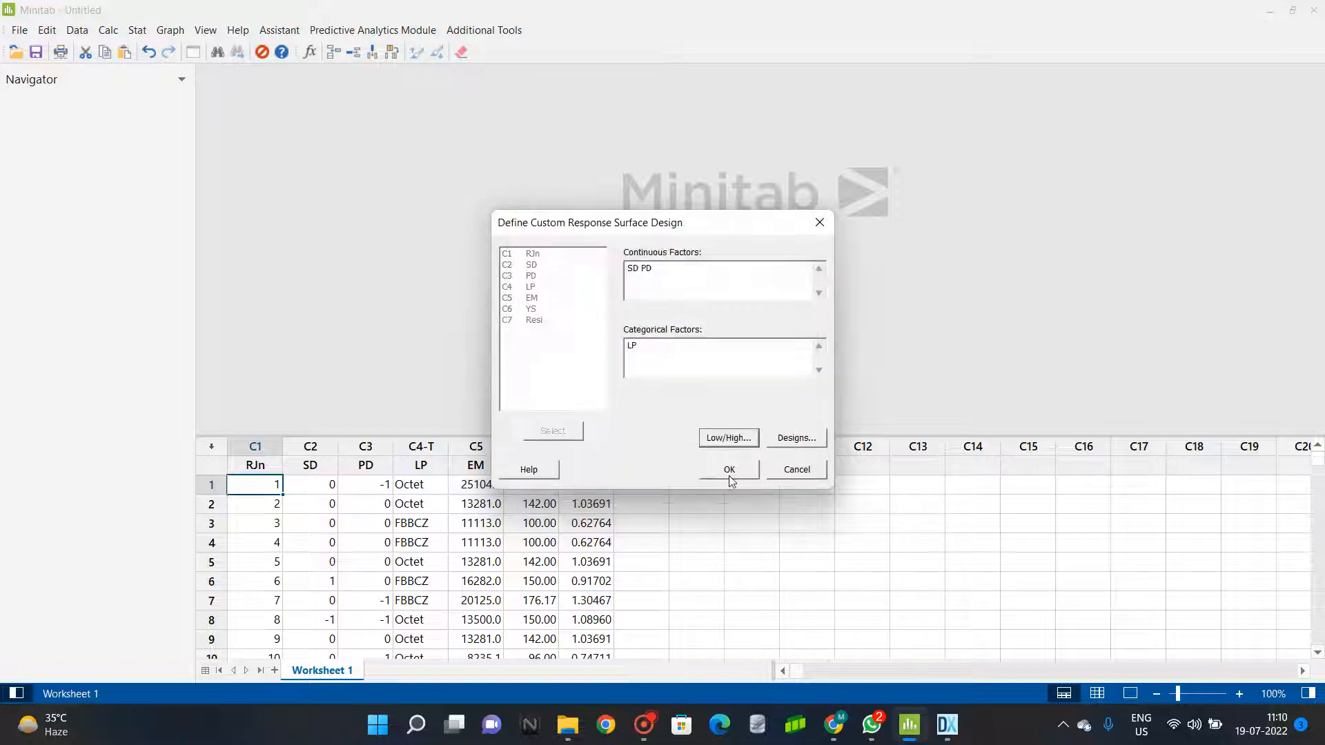
{"action": "left_click", "coordinate": [729, 469]}
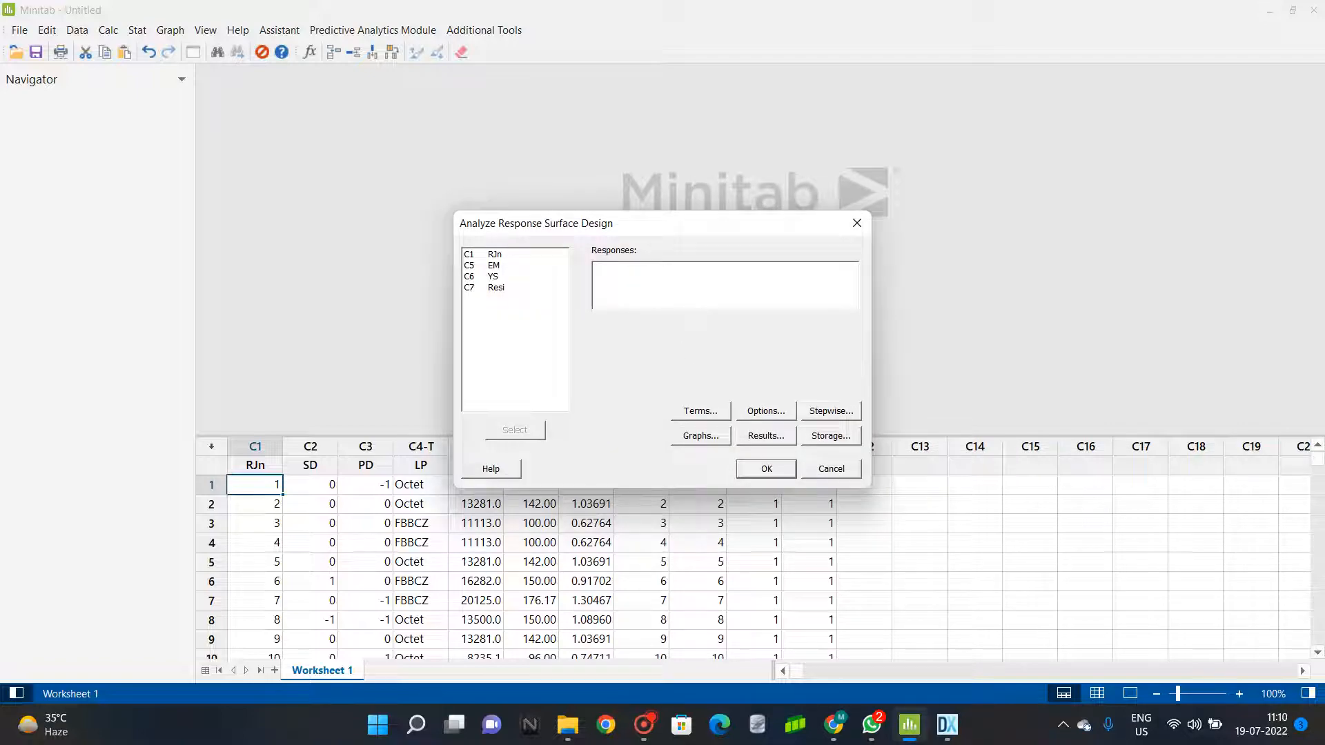
Choose EM and YS as the responses of the response surface analysis and review the model terms without changing them.
{"action": "left_click", "coordinate": [507, 265]}
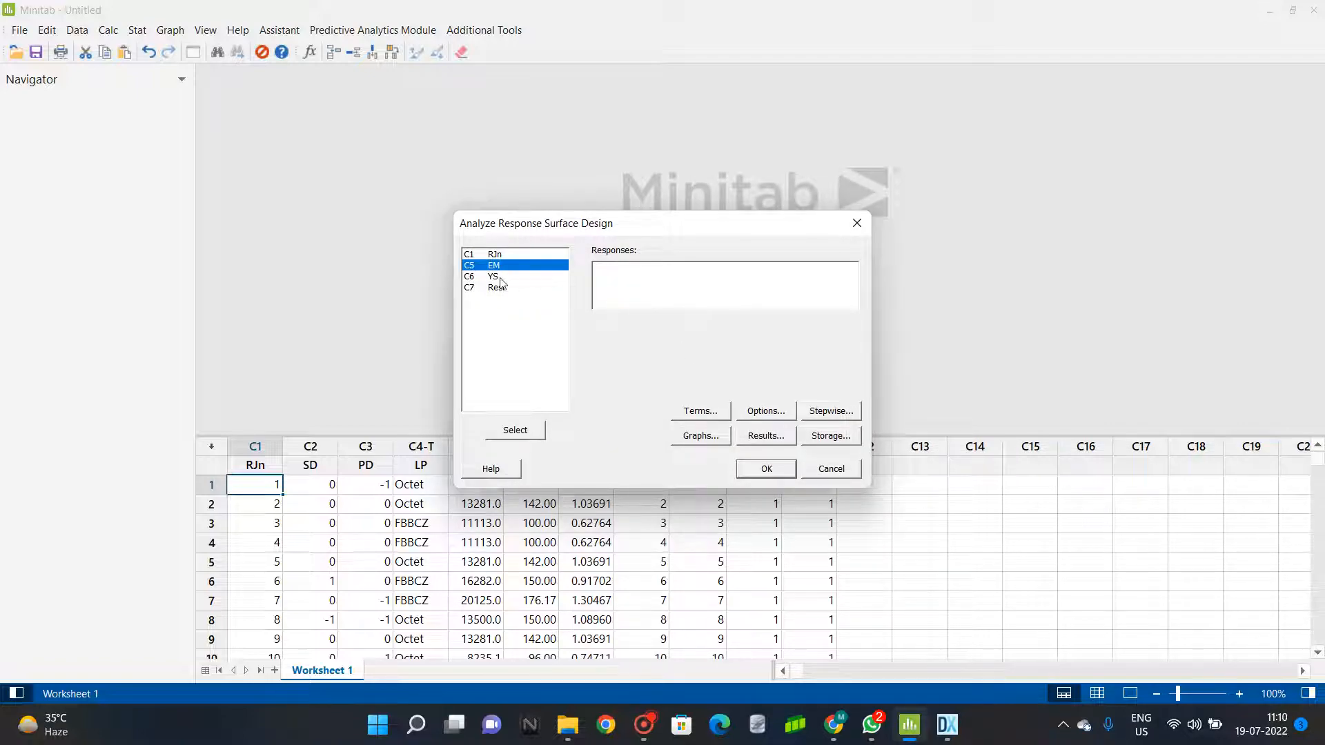
{"action": "double_click", "coordinate": [502, 266]}
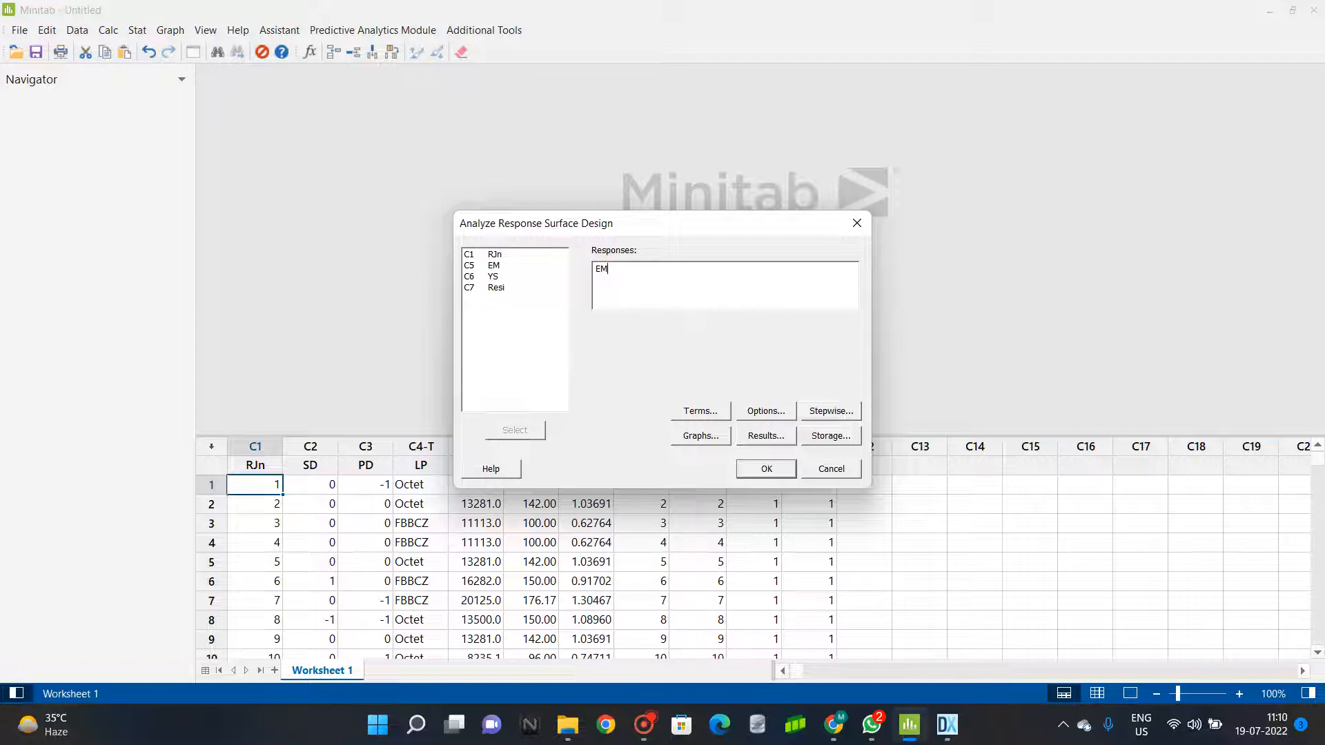
{"action": "double_click", "coordinate": [498, 276]}
{"action": "left_click", "coordinate": [710, 415]}
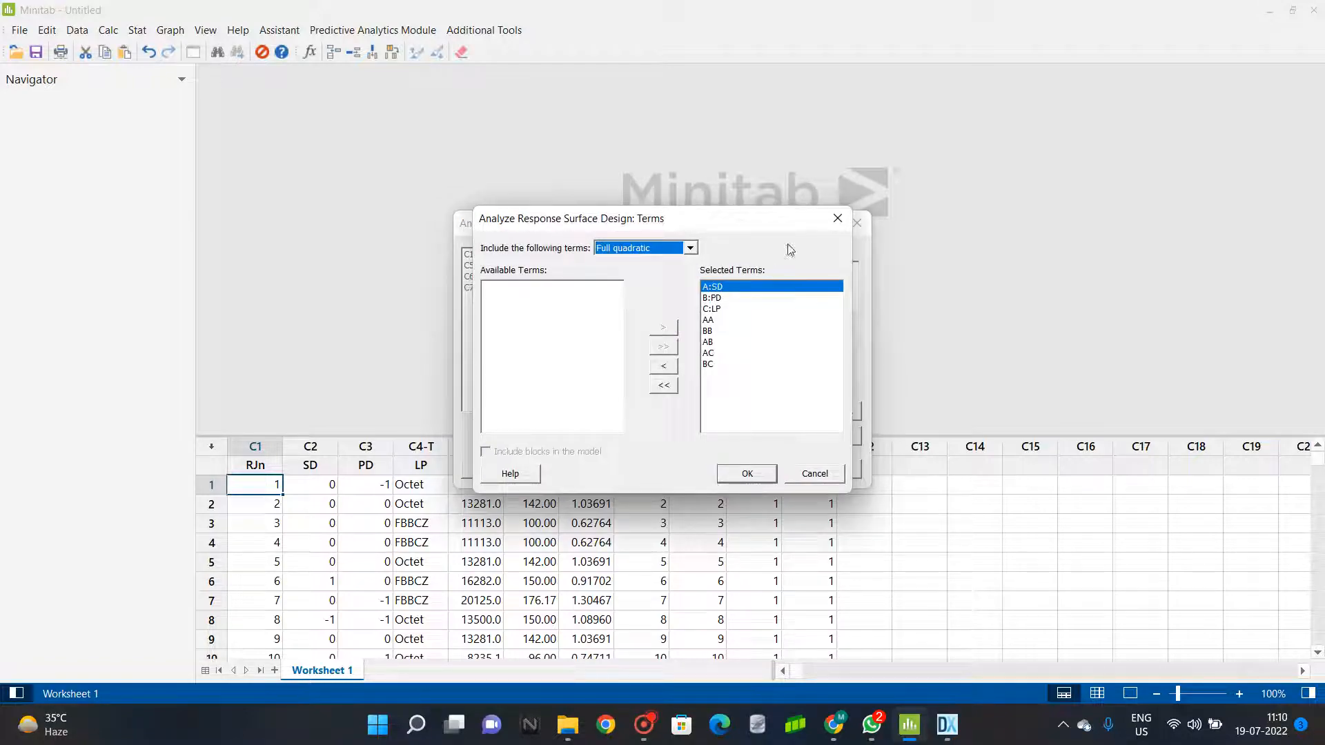
{"action": "left_click", "coordinate": [816, 476]}
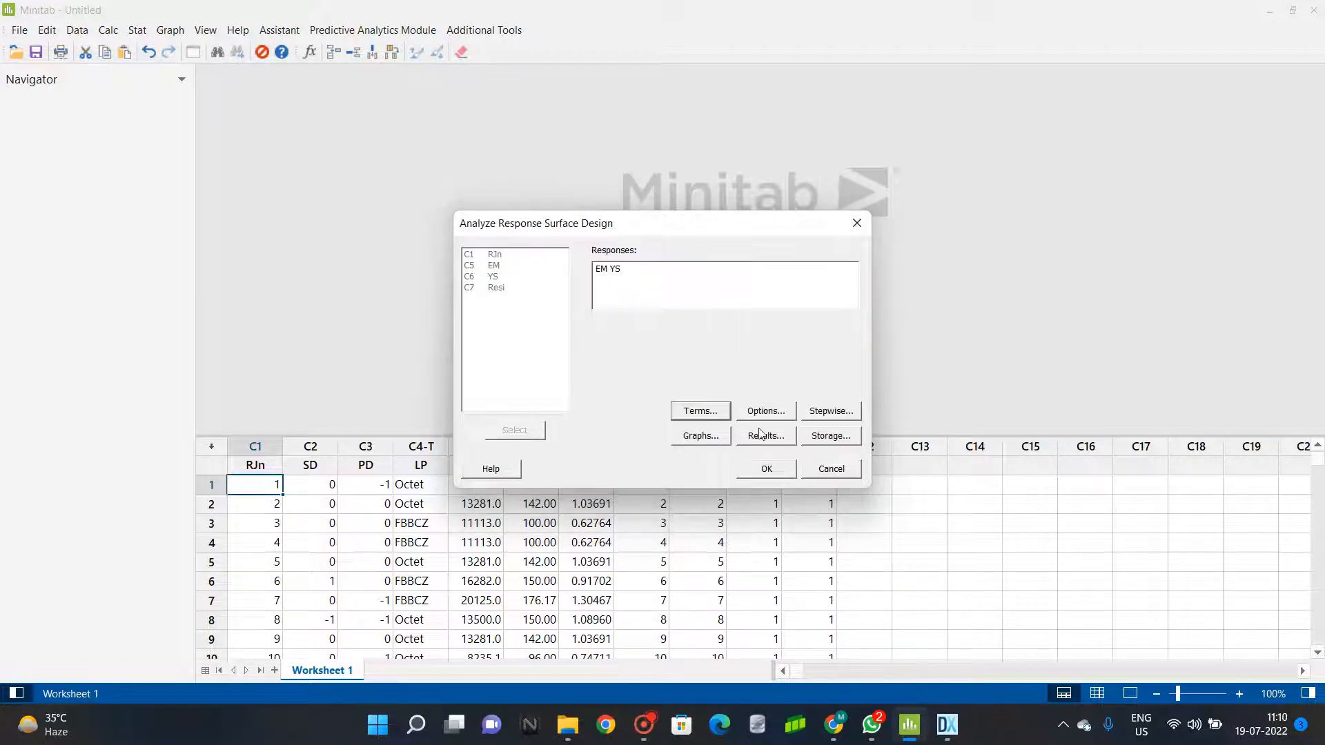
Run the response surface analysis with a two-sided 95 confidence level and no Box-Cox transformation.
{"action": "left_click", "coordinate": [768, 410]}
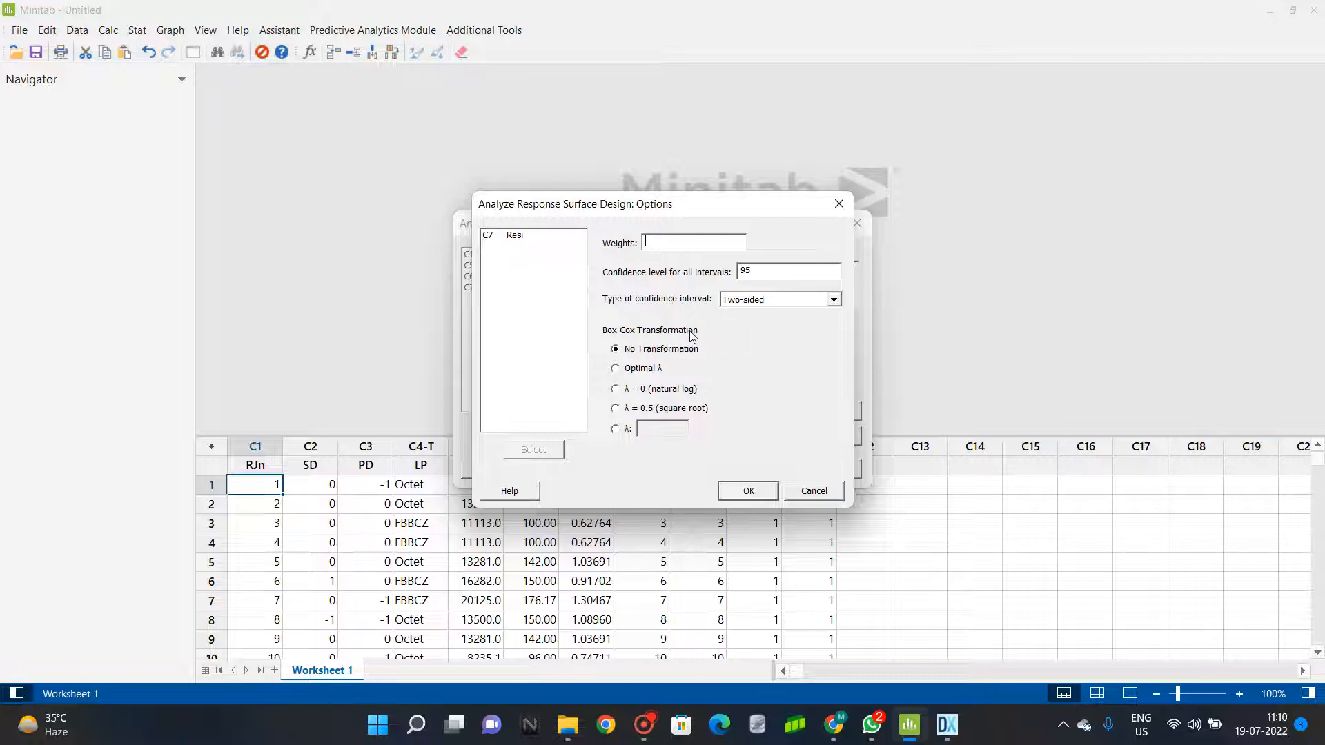
{"action": "left_click", "coordinate": [833, 300]}
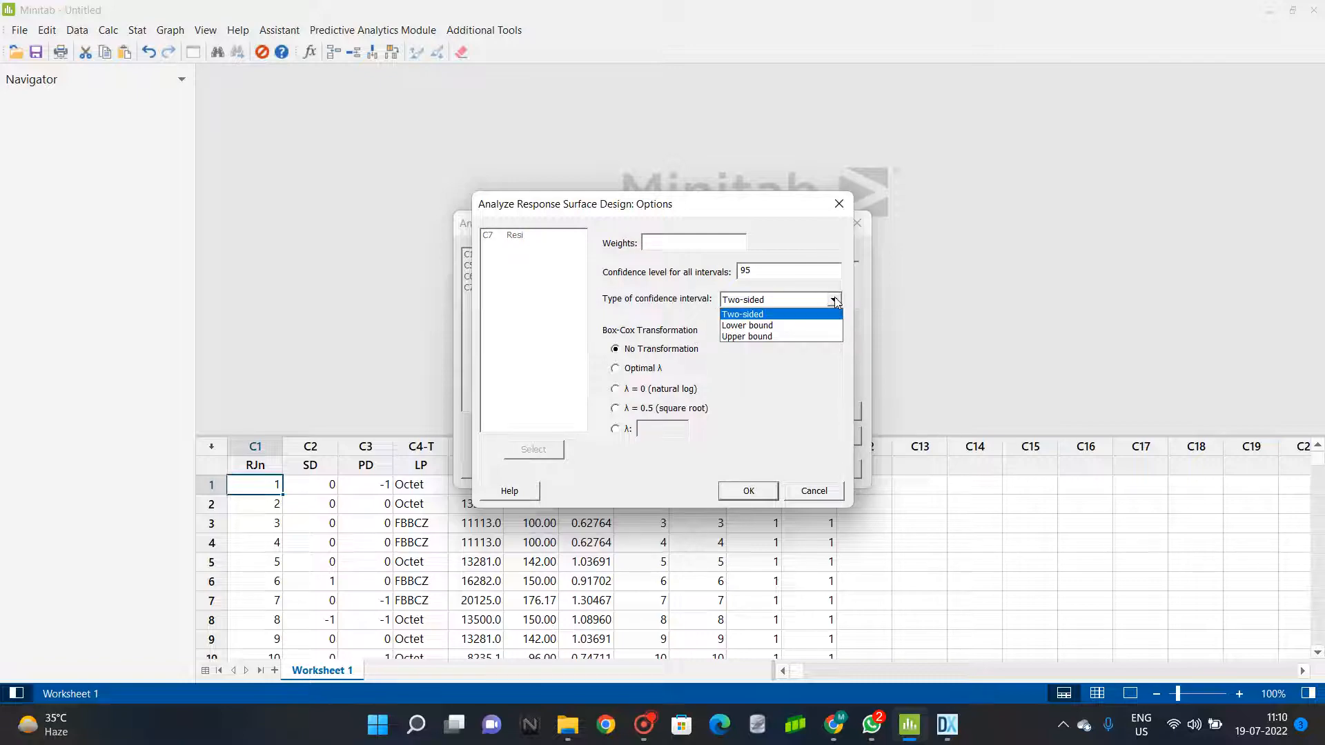
{"action": "left_click", "coordinate": [800, 407]}
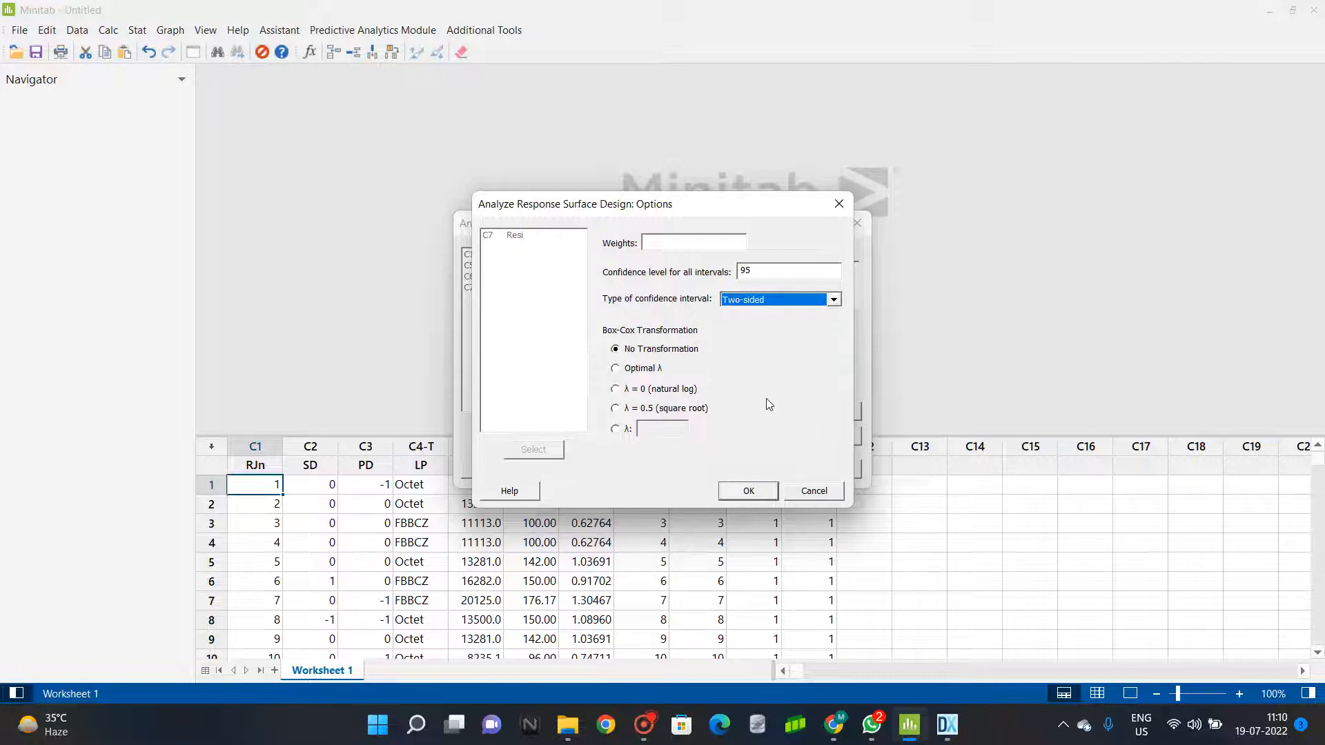
{"action": "left_click", "coordinate": [759, 493]}
{"action": "left_click", "coordinate": [767, 470]}
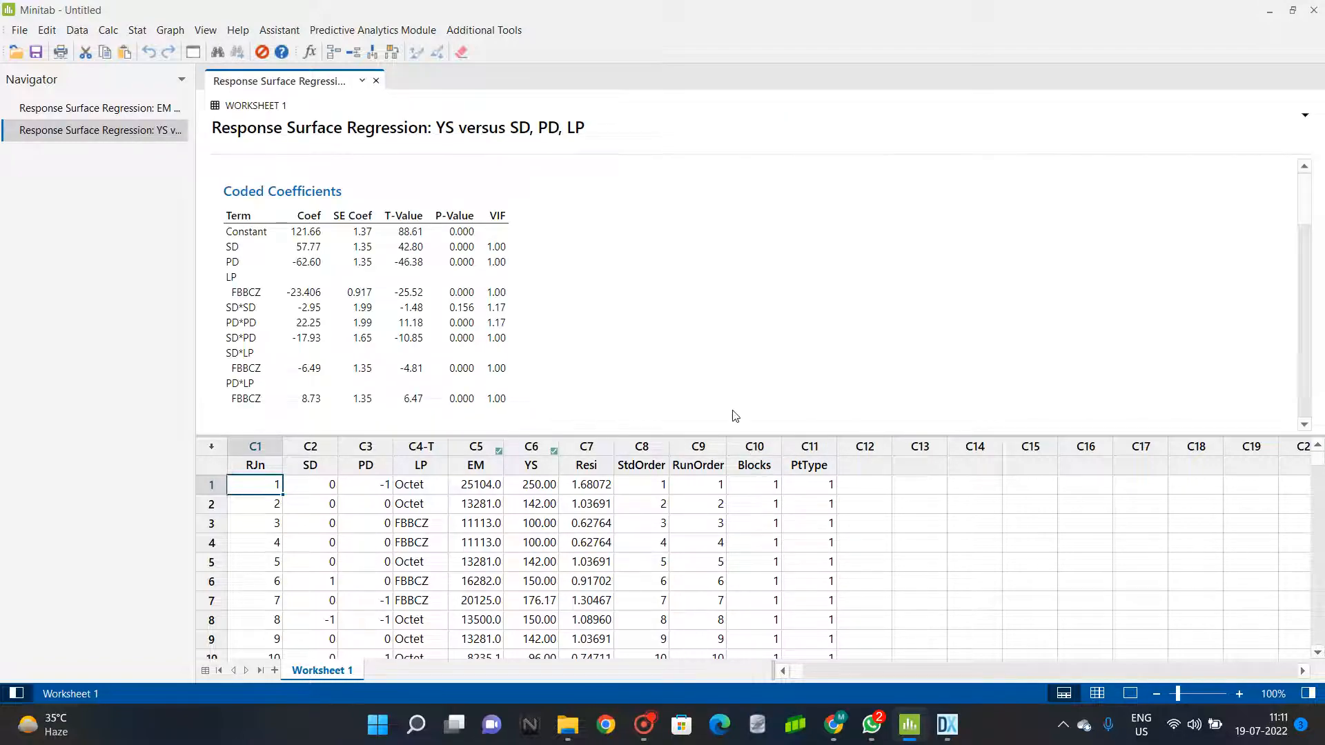
Show the EM regression results in an enlarged output area and examine the coefficients, model summary, analysis of variance and regression equations.
{"action": "left_click", "coordinate": [115, 109]}
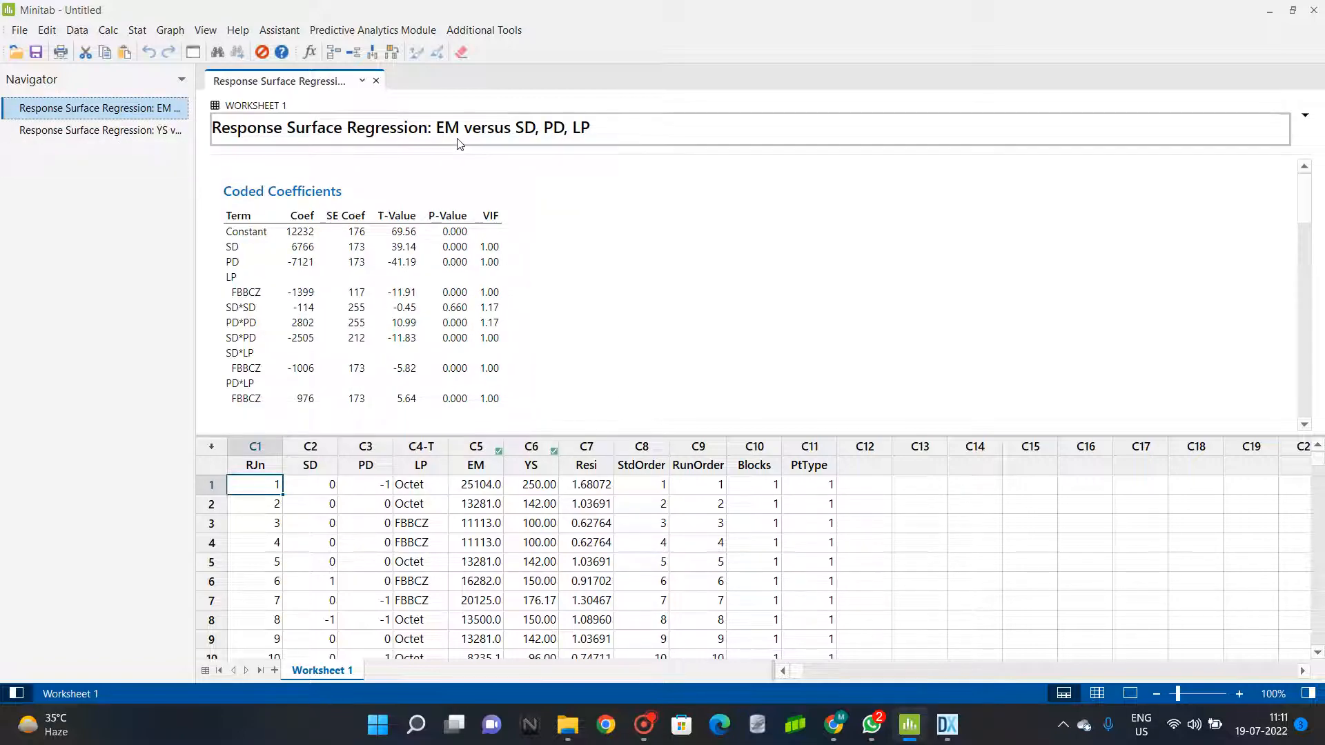
{"action": "left_click", "coordinate": [484, 467]}
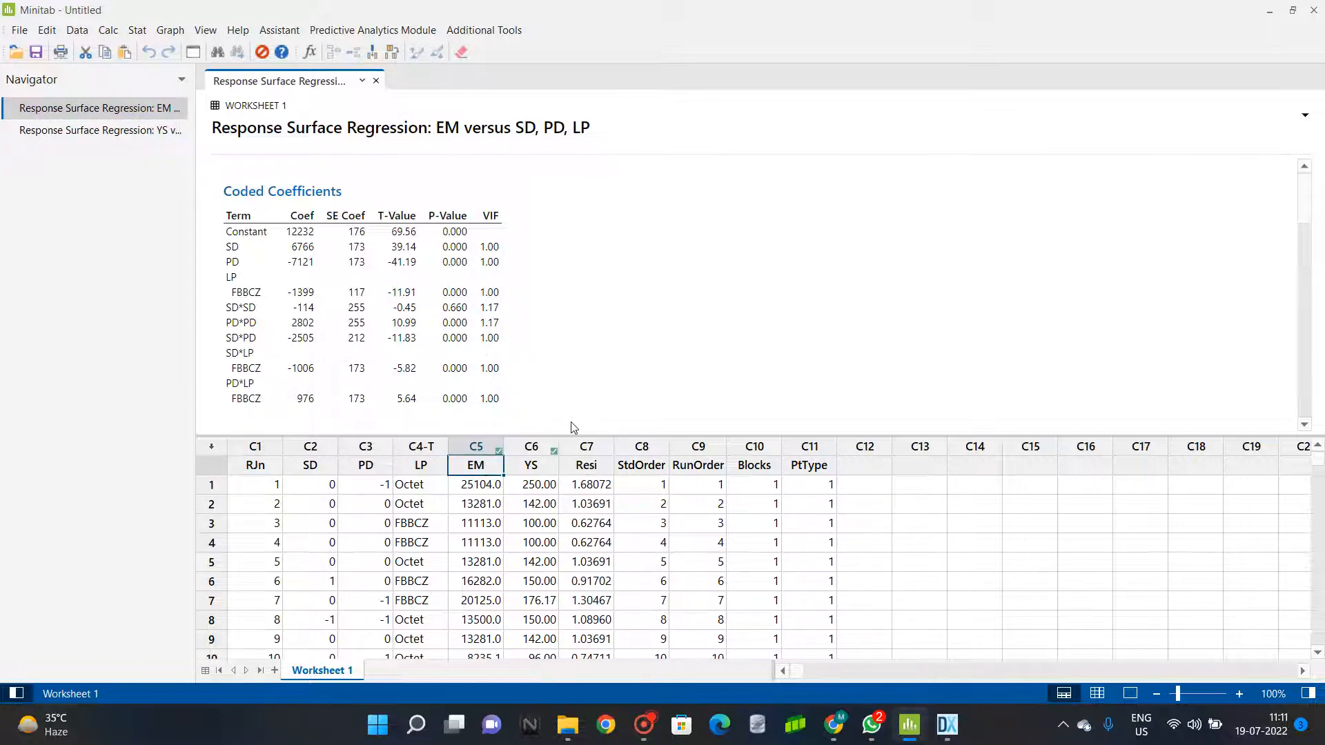
{"action": "left_click_drag", "start_coordinate": [569, 435], "coordinate": [562, 520]}
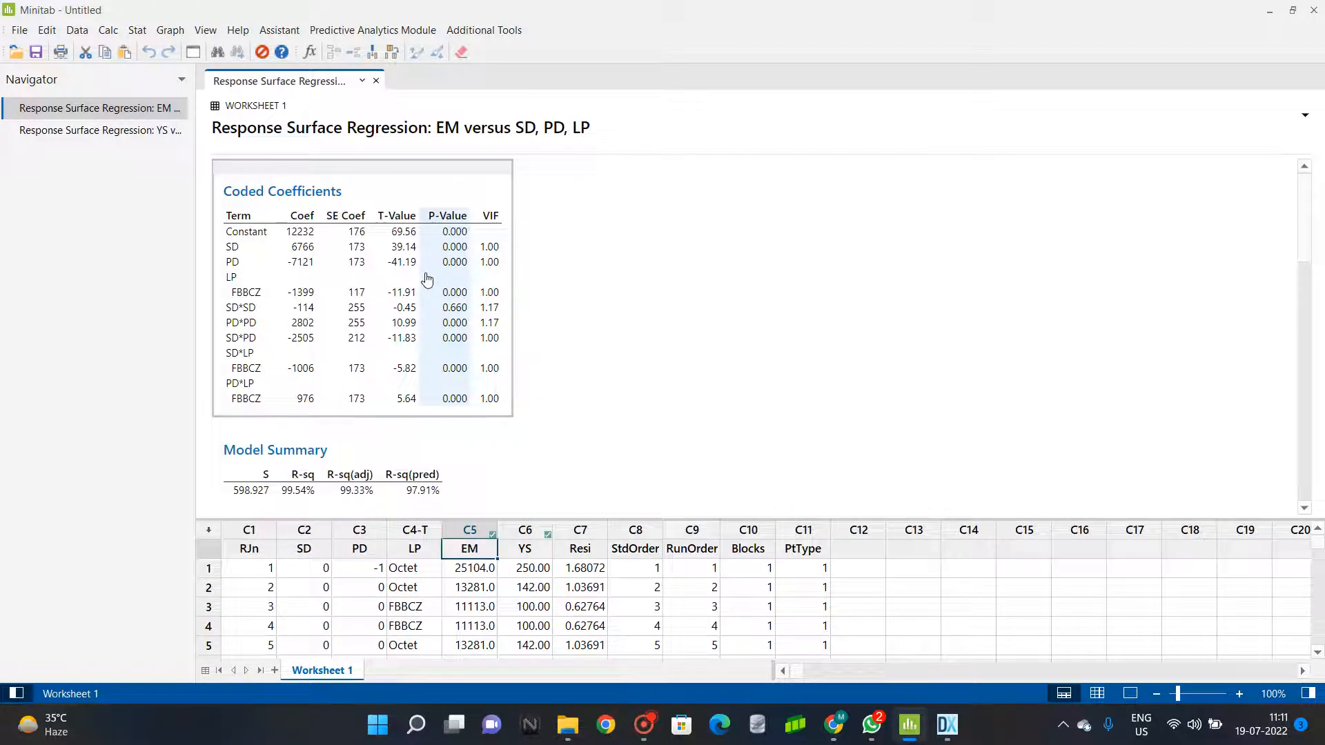
{"action": "scroll", "coordinate": [542, 348], "scroll_direction": "down", "scroll_amount": 5}
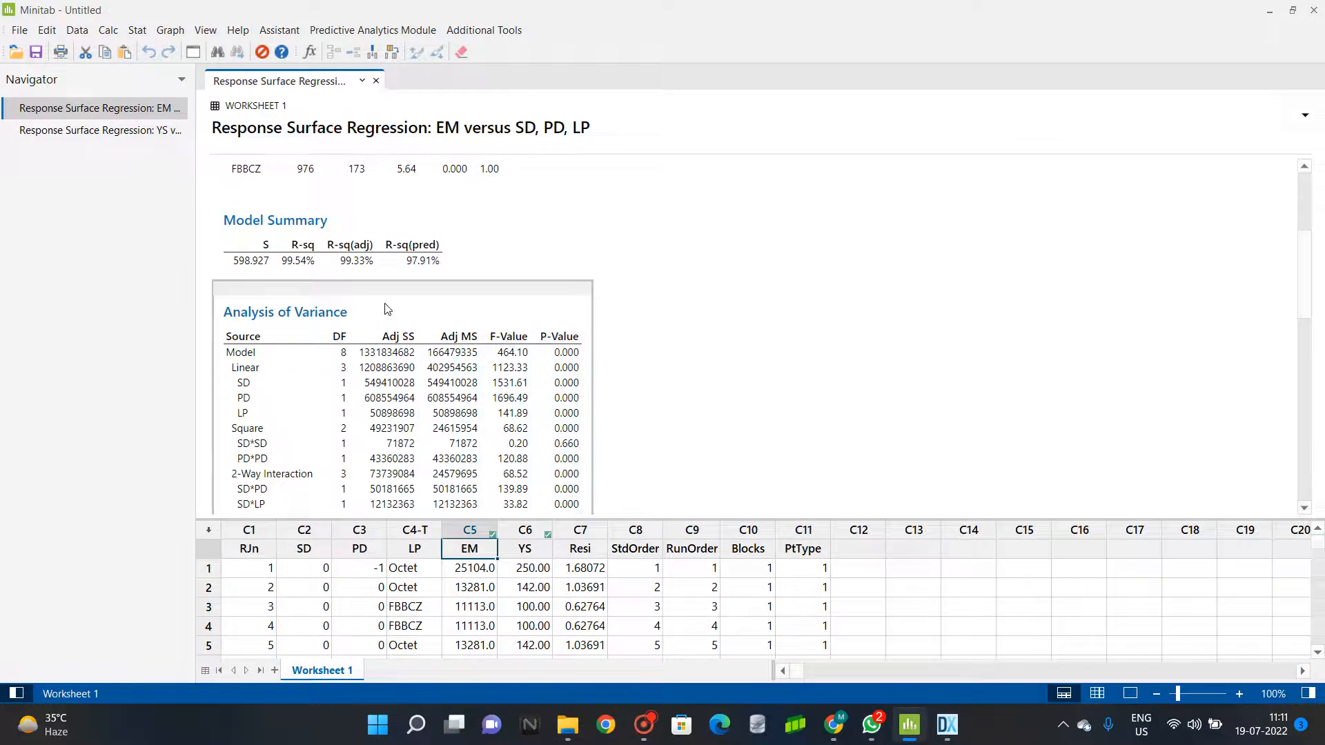
{"action": "scroll", "coordinate": [371, 265], "scroll_direction": "down", "scroll_amount": 5}
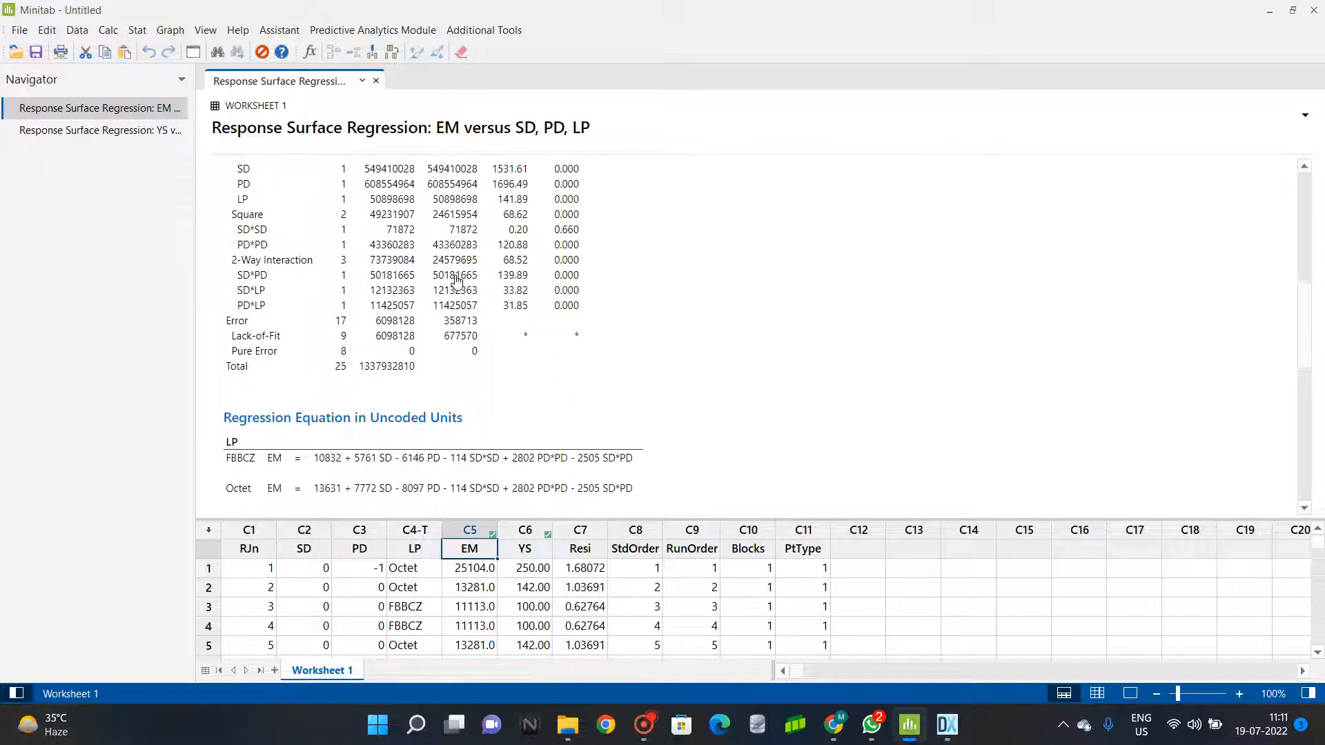
{"action": "scroll", "coordinate": [371, 264], "scroll_direction": "up", "scroll_amount": 5}
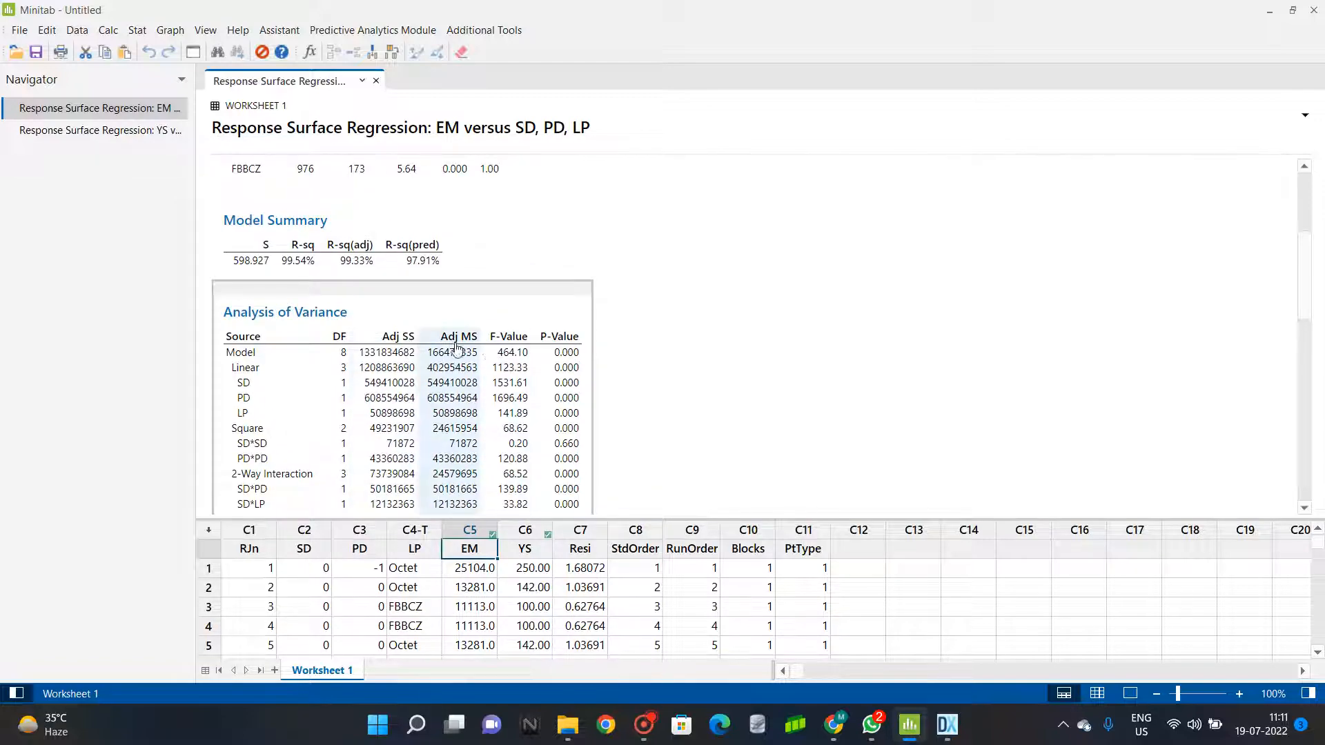
{"action": "scroll", "coordinate": [559, 355], "scroll_direction": "down", "scroll_amount": 10}
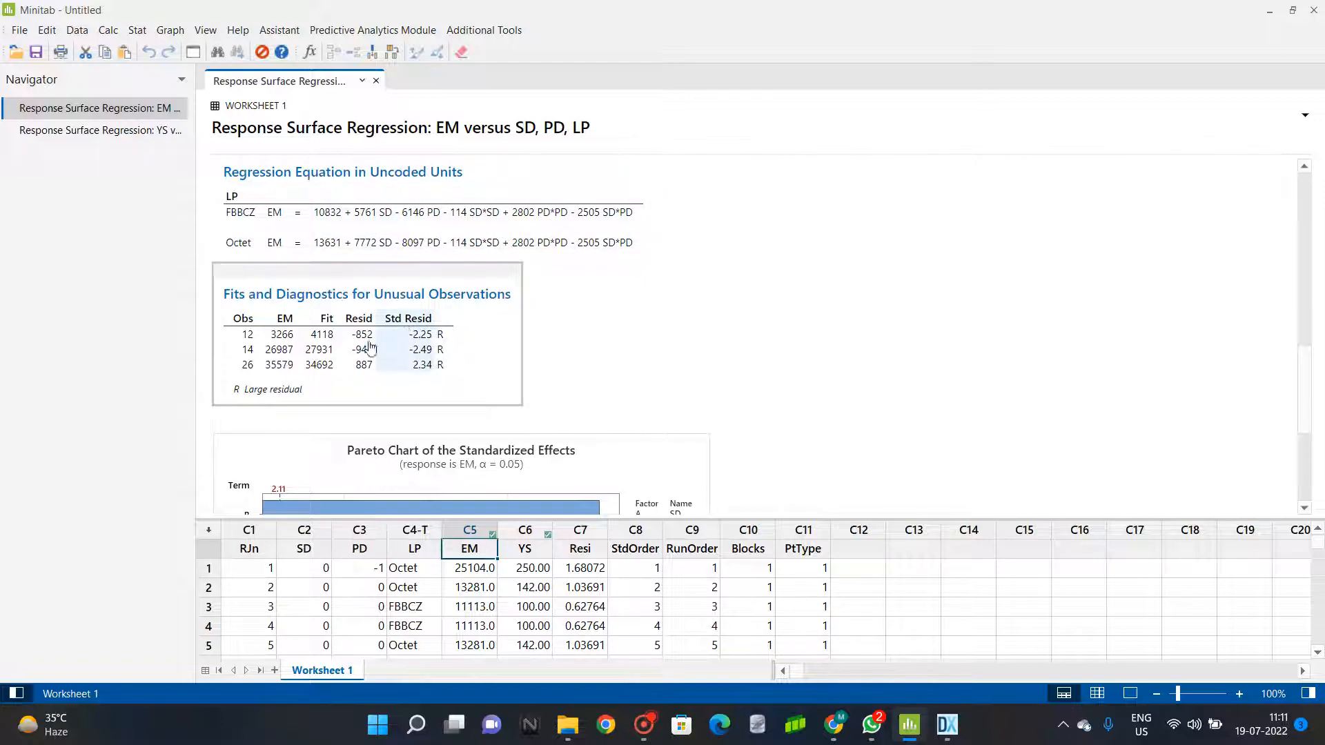
Examine the unusual observations of the EM model and locate observation 12 in the worksheet for comparison.
{"action": "left_click", "coordinate": [243, 296]}
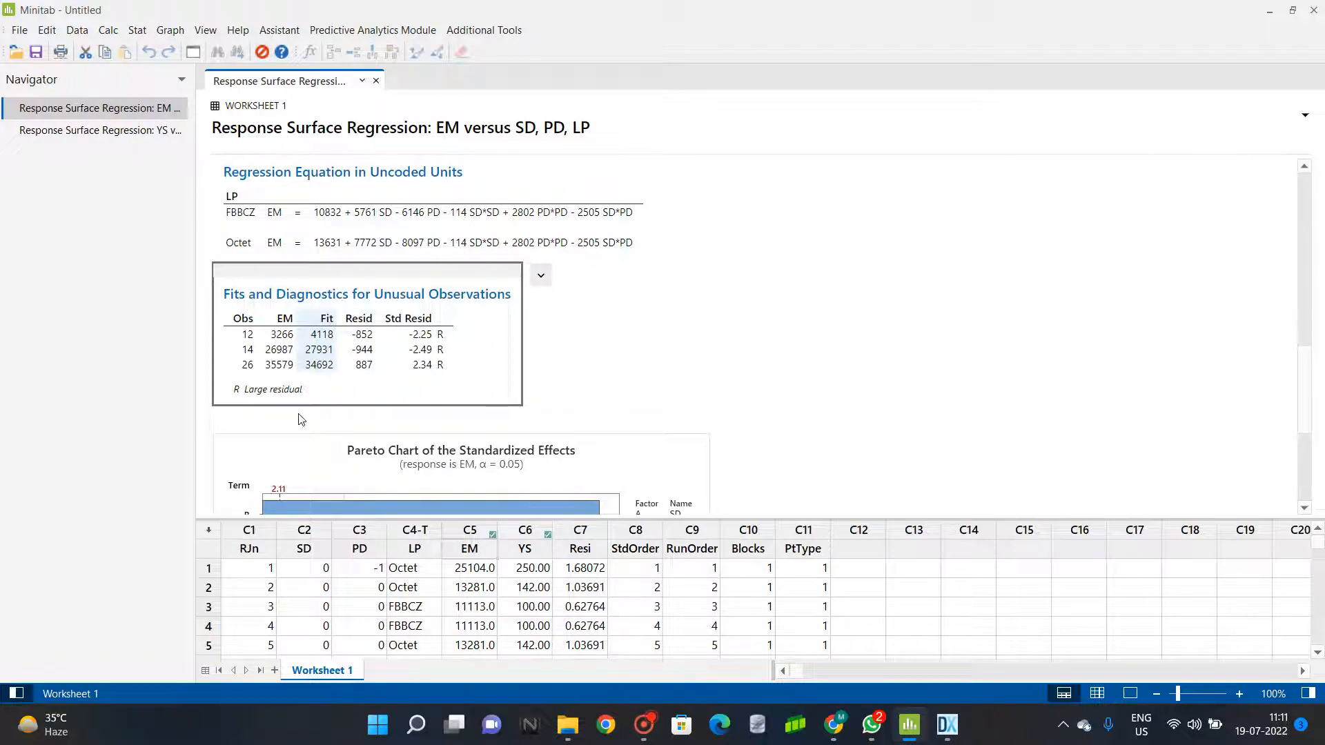
{"action": "scroll", "coordinate": [318, 586], "scroll_direction": "down", "scroll_amount": 3}
{"action": "scroll", "coordinate": [318, 586], "scroll_direction": "down", "scroll_amount": 3}
{"action": "scroll", "coordinate": [314, 588], "scroll_direction": "up", "scroll_amount": 3}
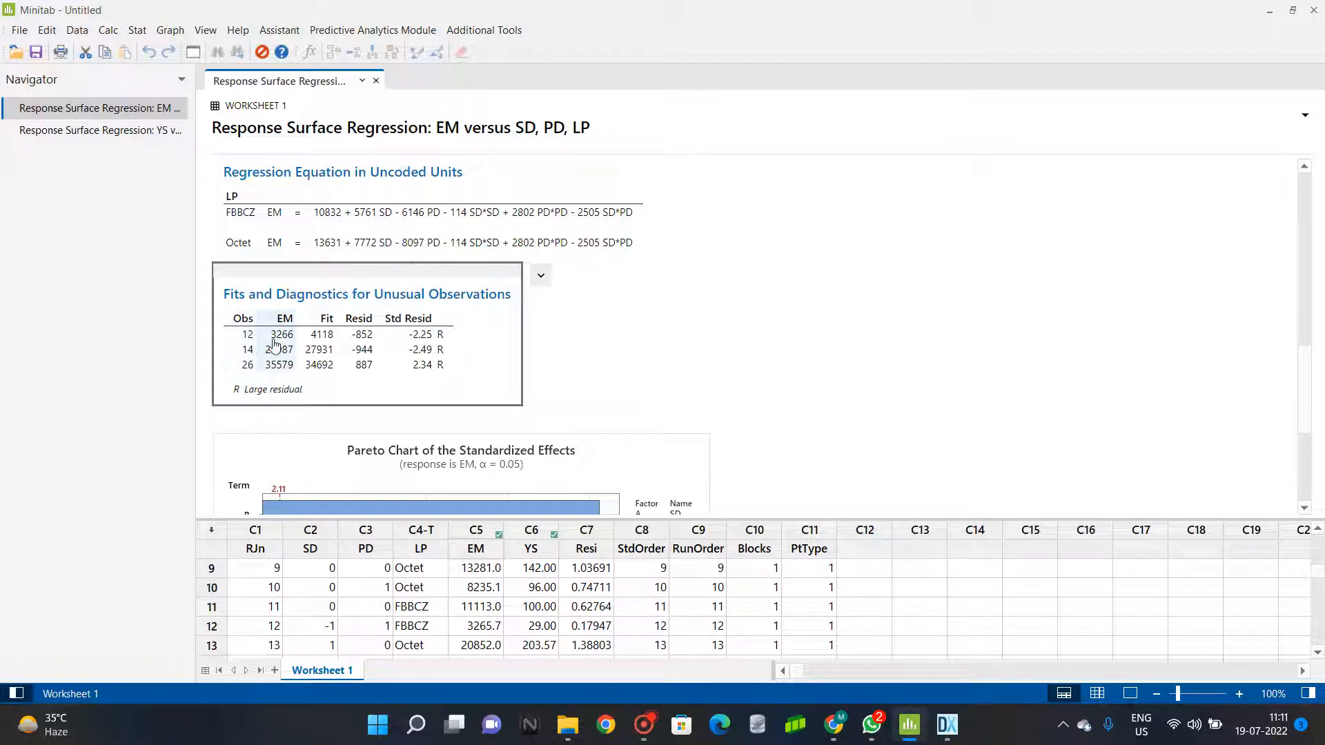
{"action": "left_click", "coordinate": [274, 626]}
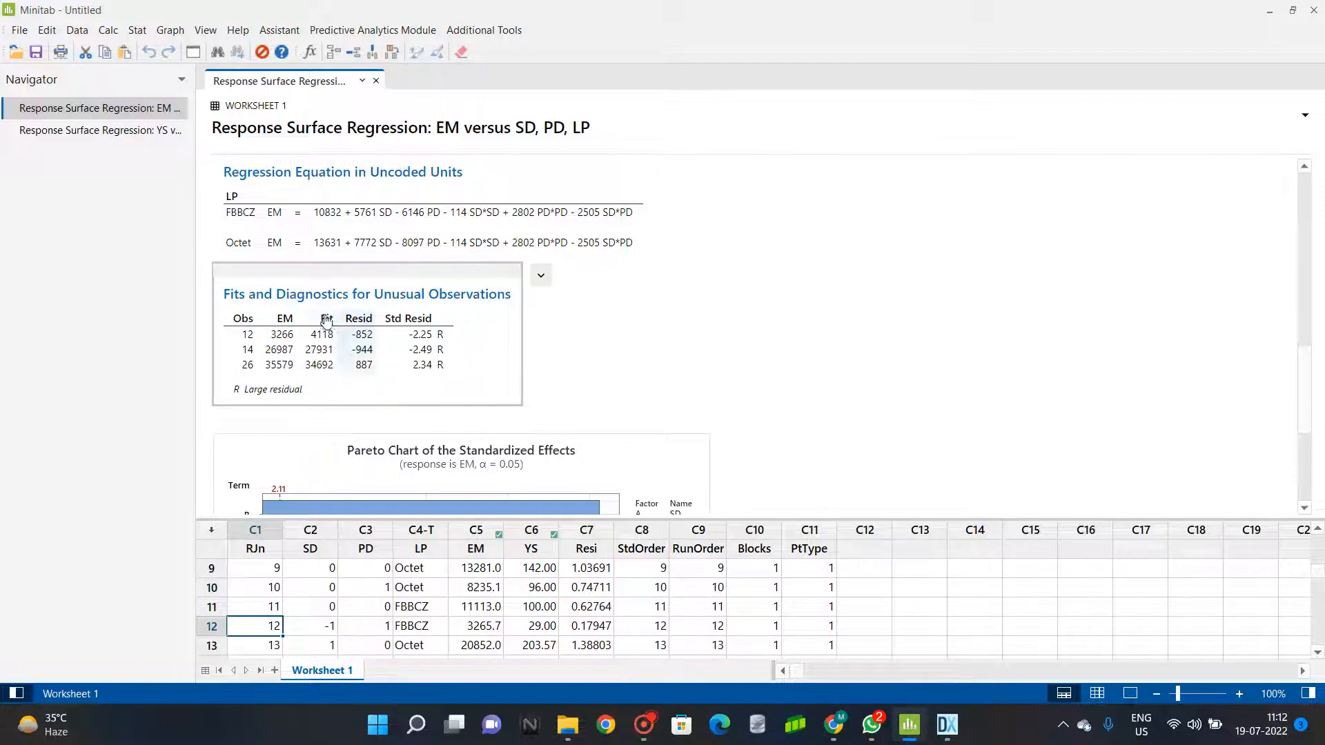